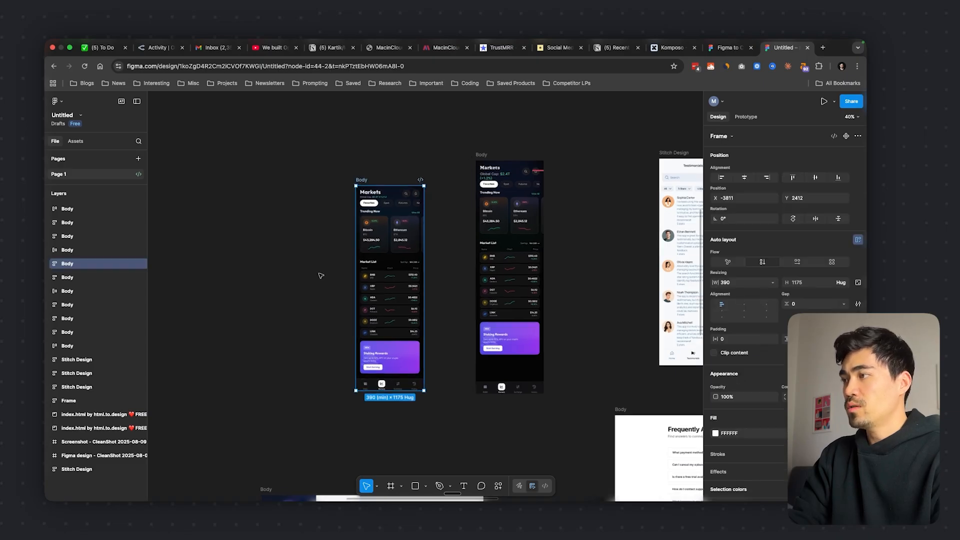
Run the Figma to Code (HTML, Tailwind, Flutter, SwiftUI) plugin and select the Container inside the Markets screen's Body frame
{"action": "scroll", "coordinate": [322, 274], "scroll_direction": "up", "scroll_amount": 2}
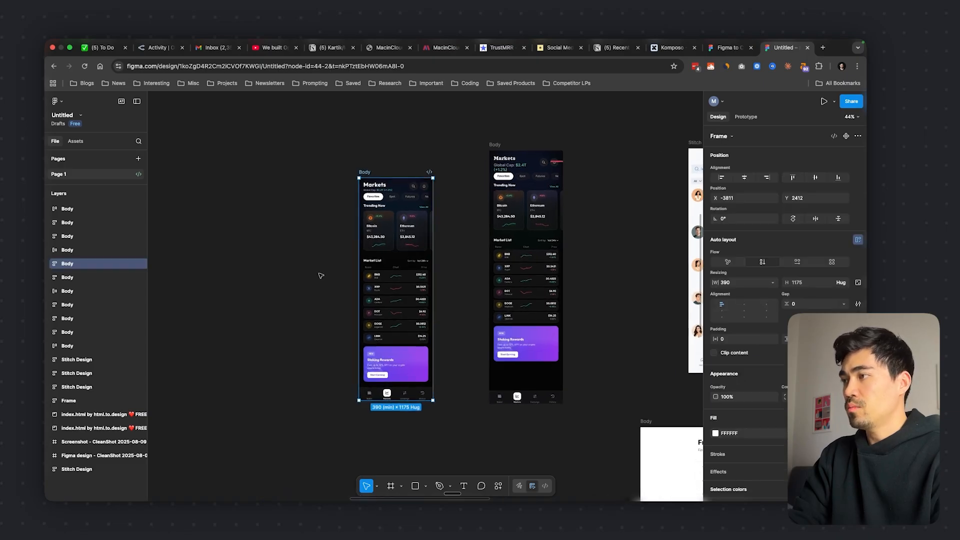
{"action": "left_click", "coordinate": [499, 487]}
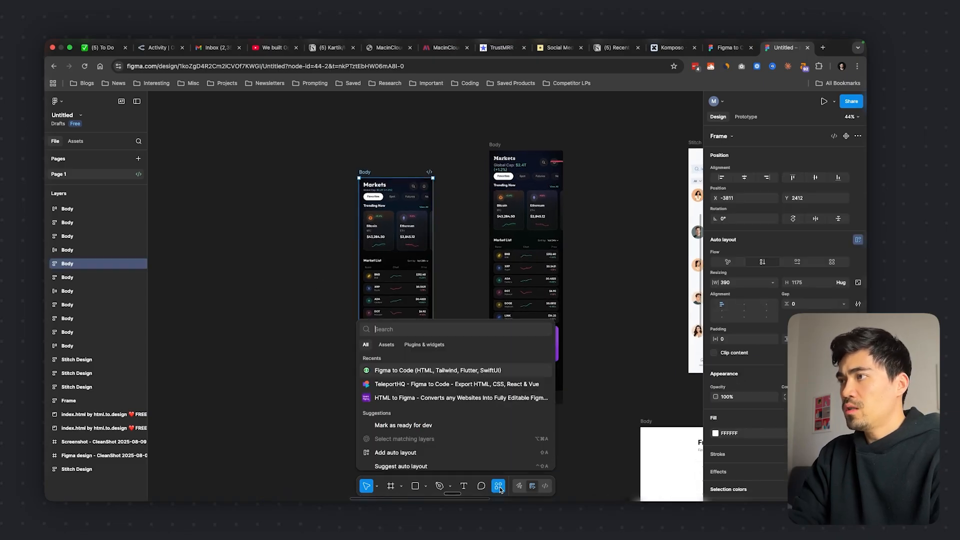
{"action": "left_click", "coordinate": [407, 371]}
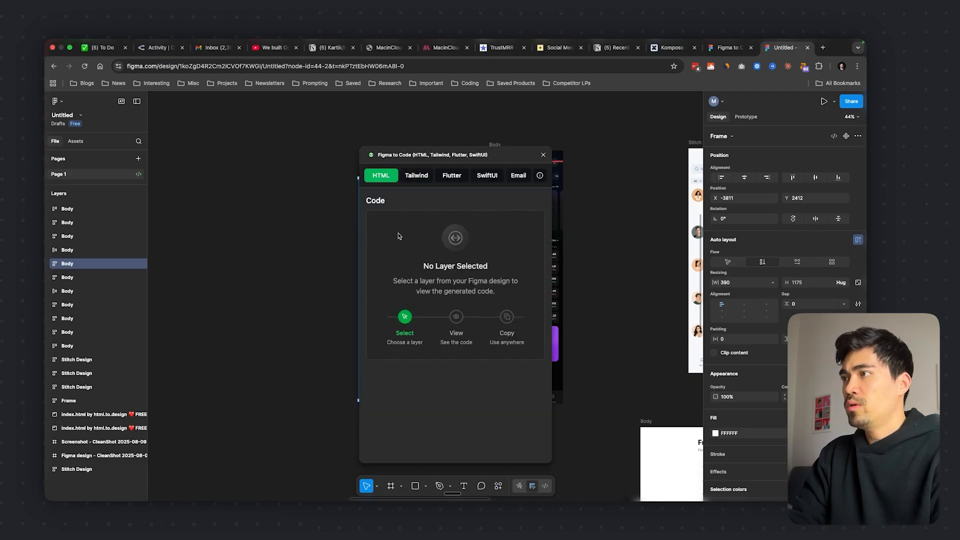
{"action": "scroll", "coordinate": [330, 245], "scroll_direction": "right", "scroll_amount": 2}
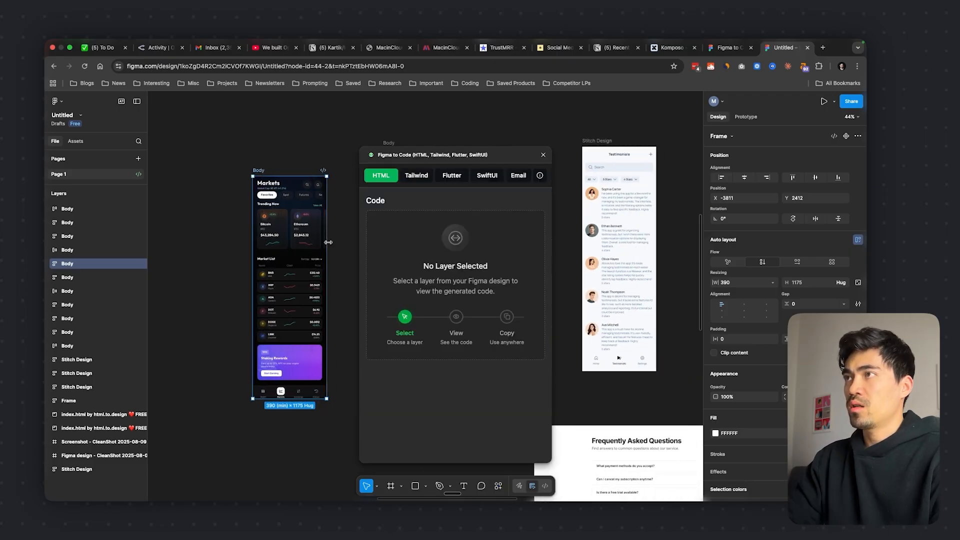
{"action": "left_click", "coordinate": [257, 171]}
{"action": "left_click", "coordinate": [279, 179]}
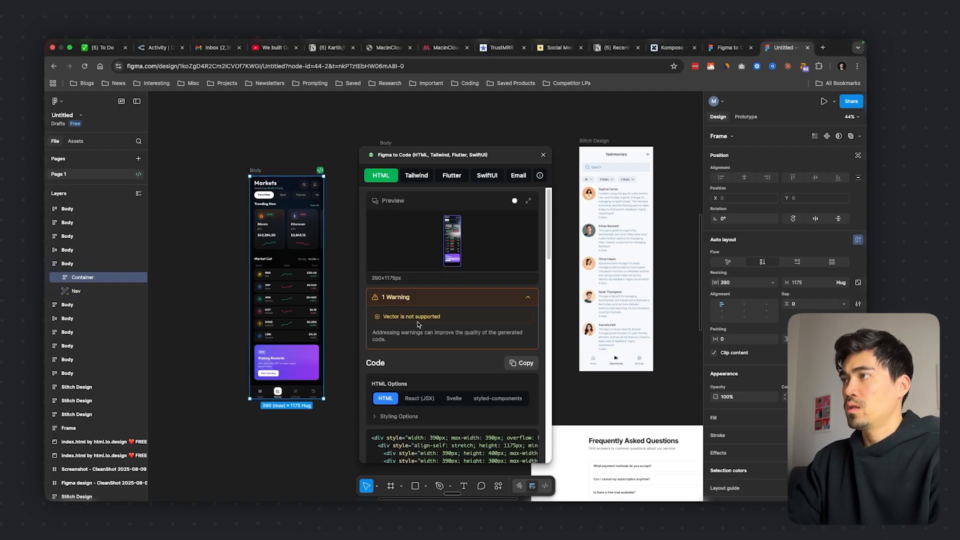
Collapse the plugin's warning details and copy the HTML code generated for the Markets screen
{"action": "left_click", "coordinate": [441, 300]}
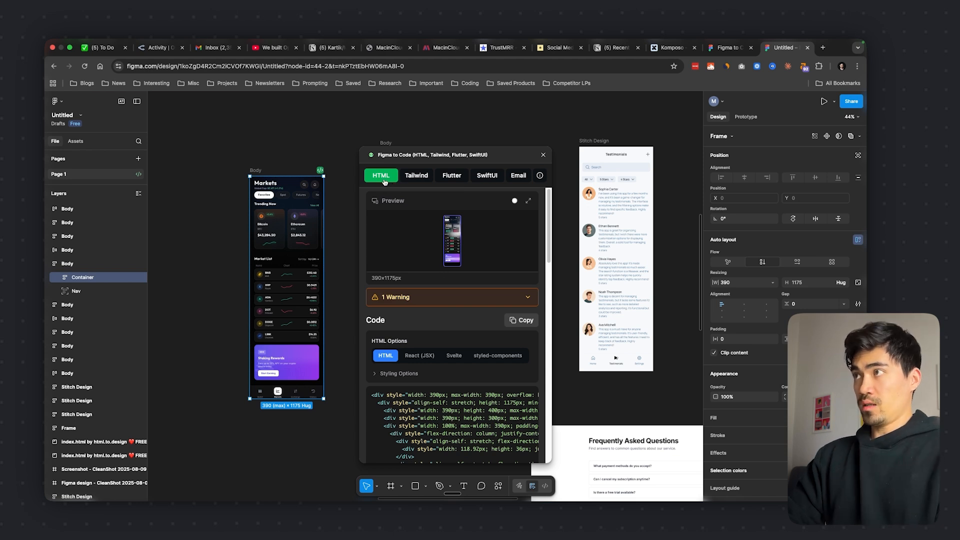
{"action": "scroll", "coordinate": [425, 315], "scroll_direction": "down", "scroll_amount": 1}
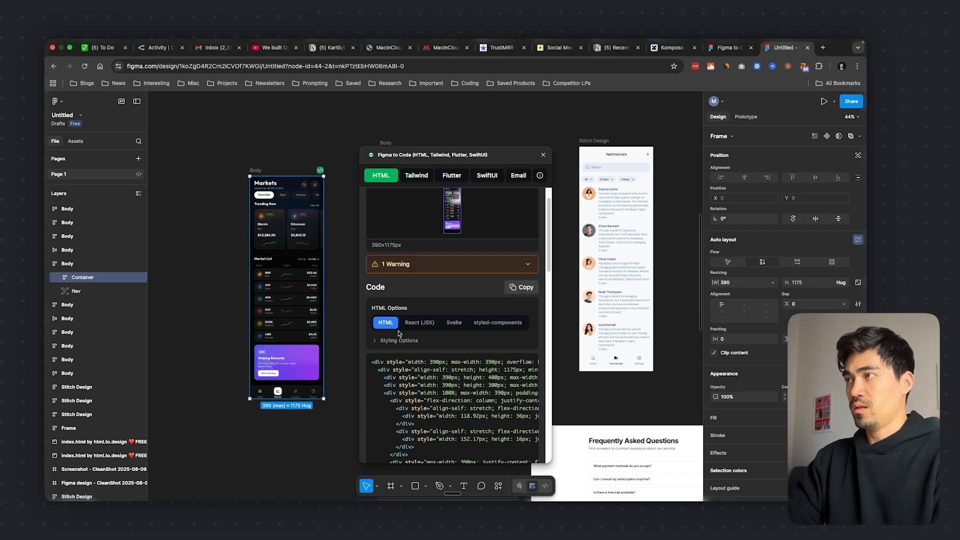
{"action": "left_click", "coordinate": [520, 289]}
{"action": "left_click", "coordinate": [518, 289]}
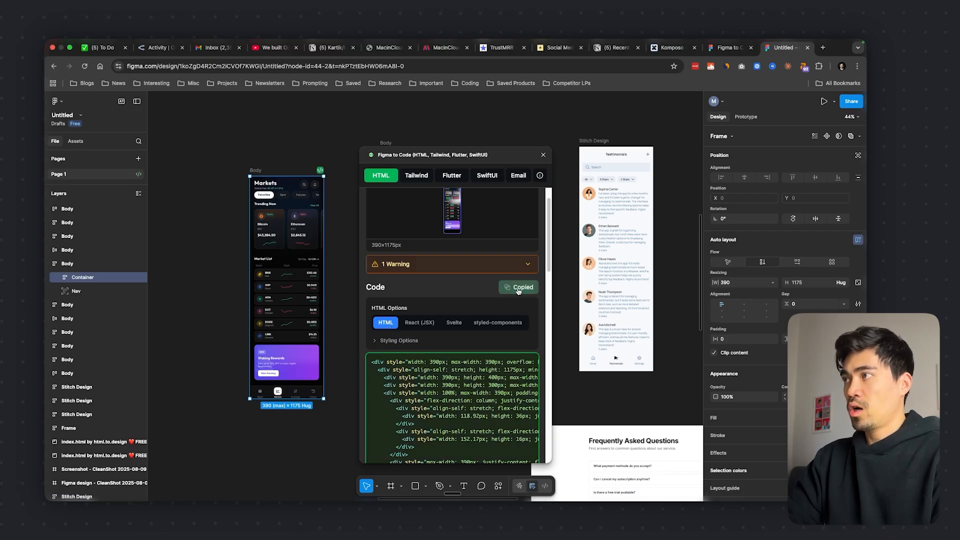
{"action": "scroll", "coordinate": [448, 394], "scroll_direction": "down", "scroll_amount": 4}
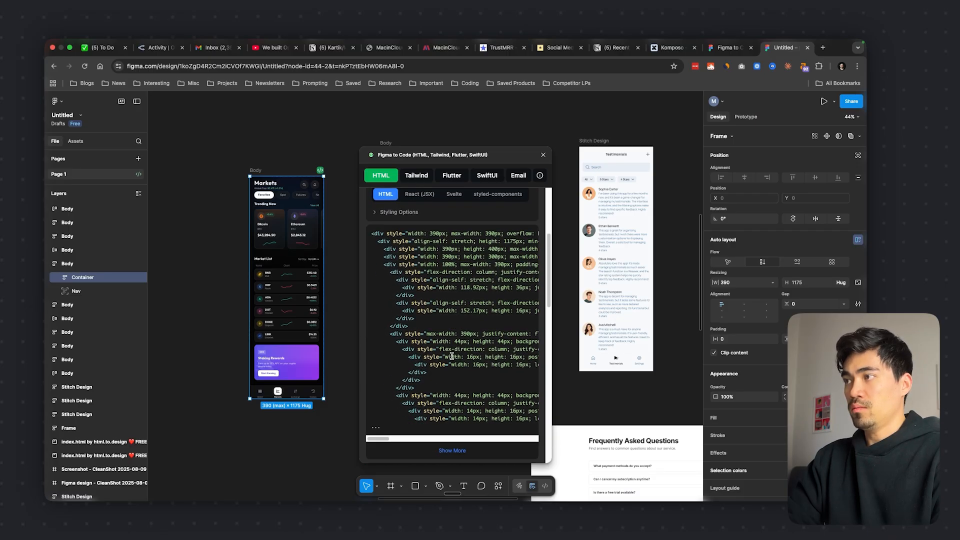
Switch to Komposo, create a new project and name it "figma import"
{"action": "left_click", "coordinate": [671, 48]}
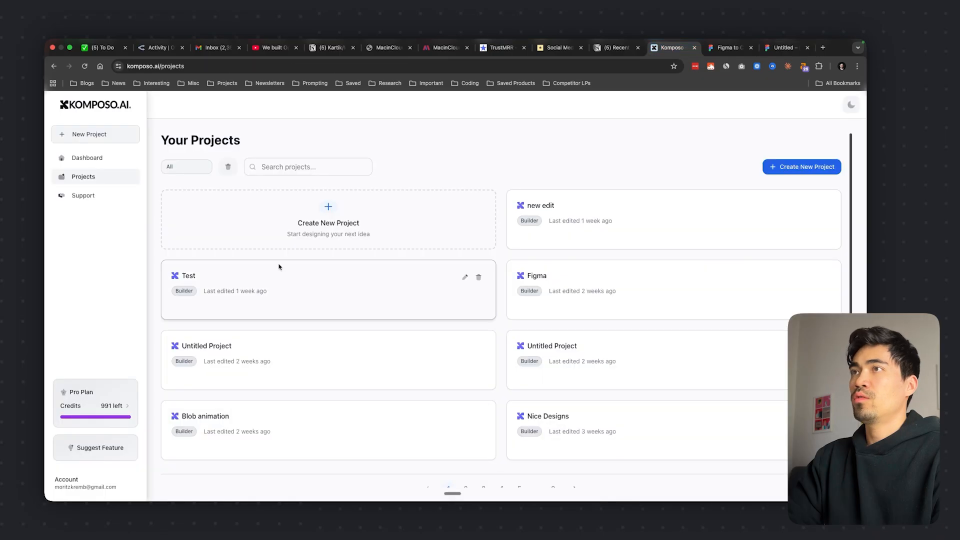
{"action": "left_click", "coordinate": [86, 138]}
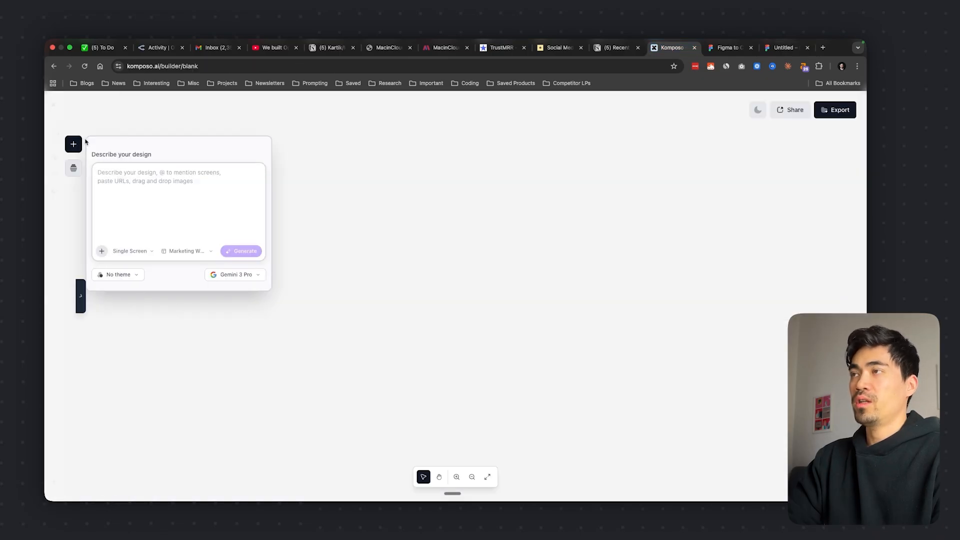
{"action": "left_click", "coordinate": [481, 113]}
{"action": "type", "text": "fig"}
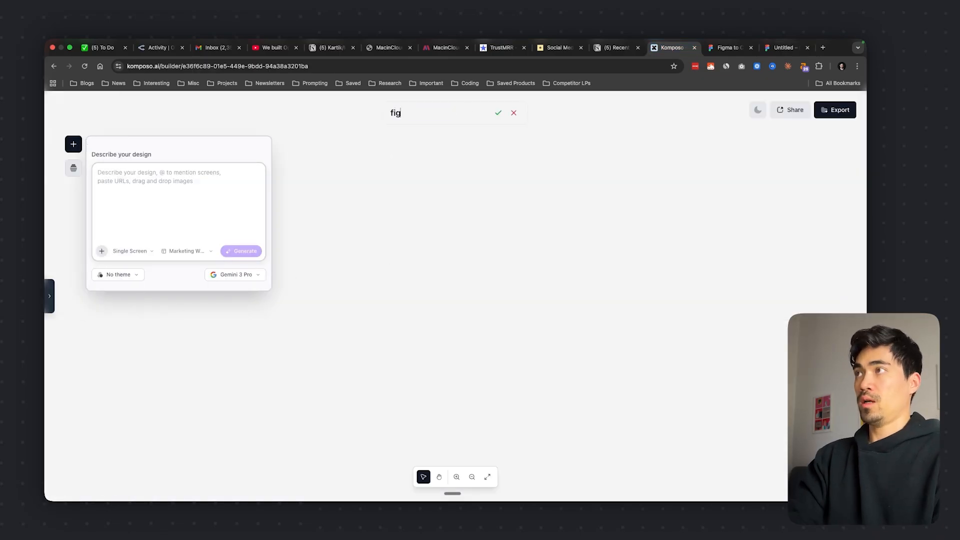
{"action": "type", "text": "ma import"}
Fill the design prompt with "clone this exactly:" followed by the copied HTML code on a separate line
{"action": "left_click", "coordinate": [160, 176]}
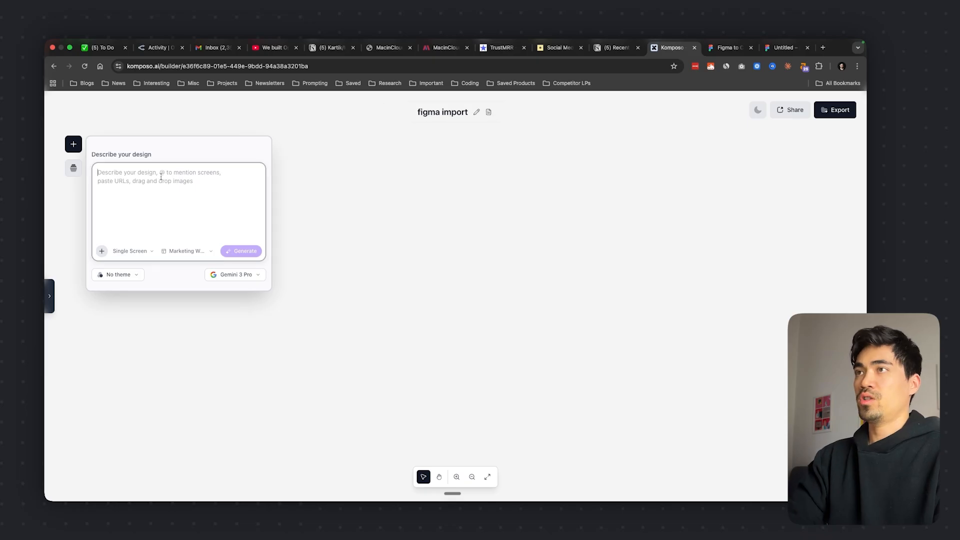
{"action": "type", "text": "clone this e"}
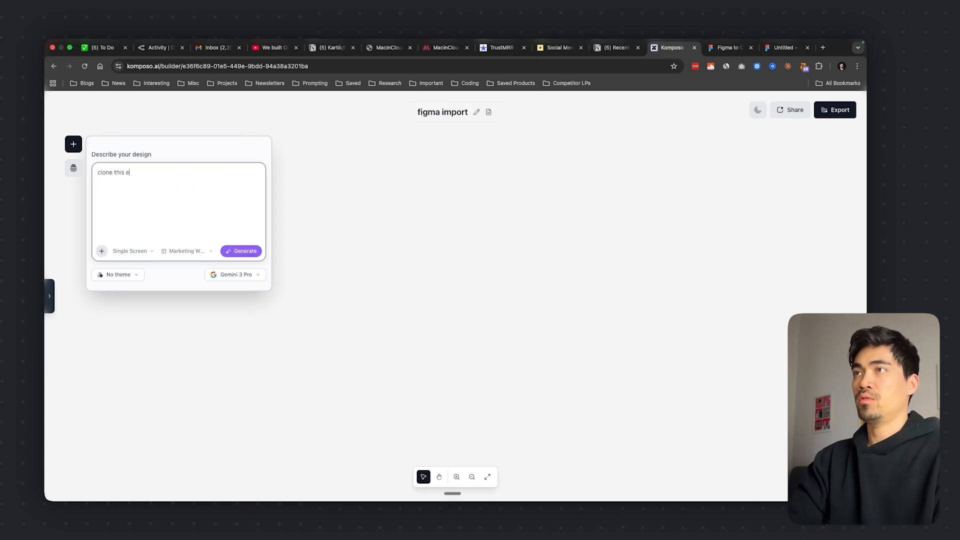
{"action": "type", "text": "xactly:"}
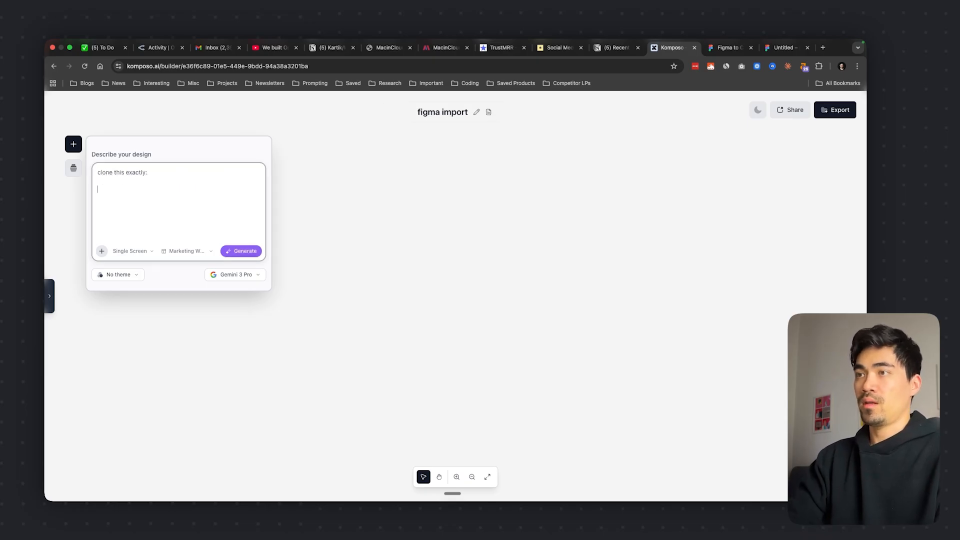
{"action": "key", "text": "super+v"}
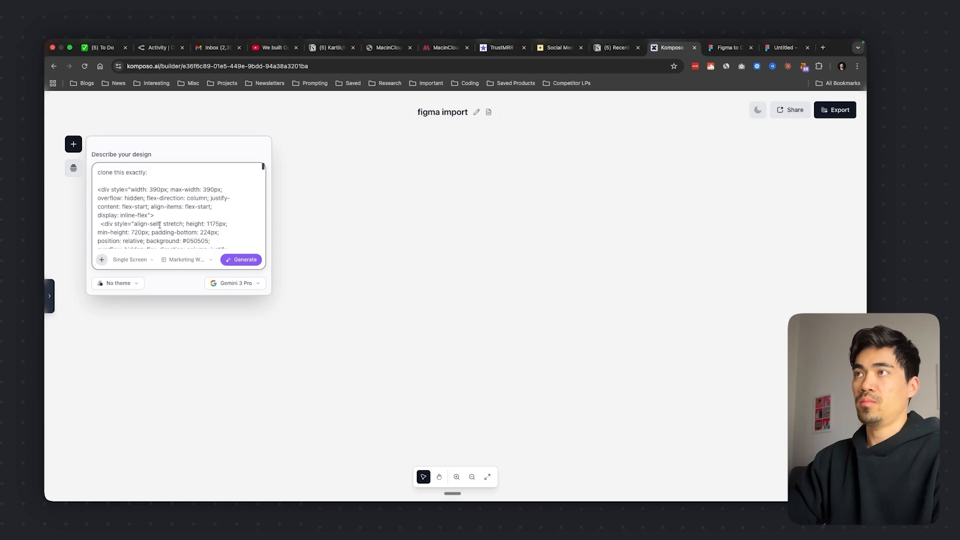
{"action": "scroll", "coordinate": [159, 226], "scroll_direction": "down", "scroll_amount": 15}
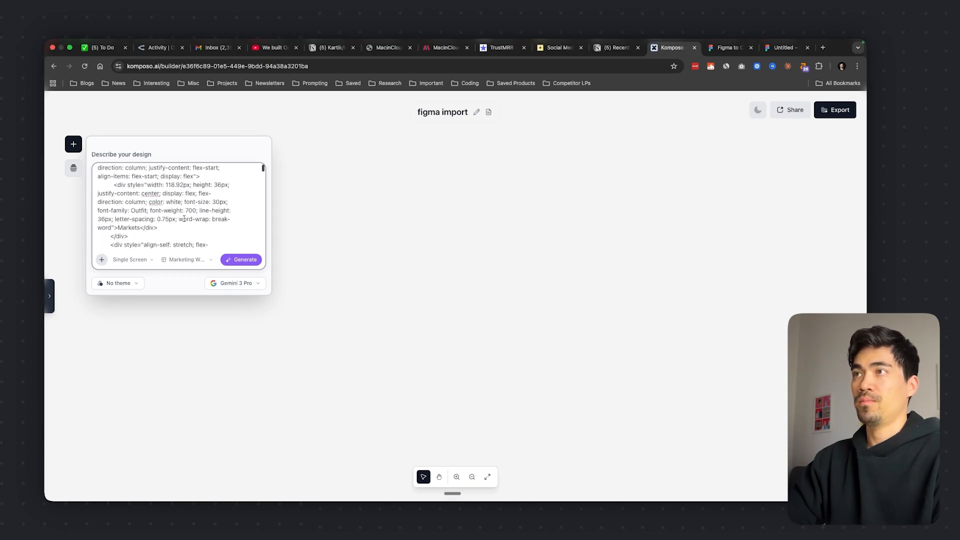
{"action": "scroll", "coordinate": [184, 218], "scroll_direction": "up", "scroll_amount": 15}
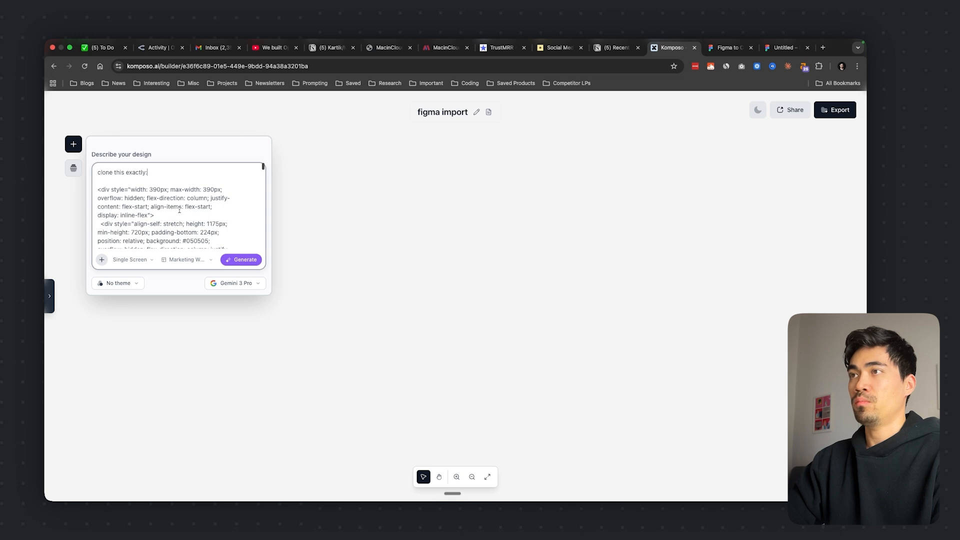
Set the design type to Mobile App and the model to Claude Opus 4.6, and generate the screen
{"action": "left_click", "coordinate": [184, 260]}
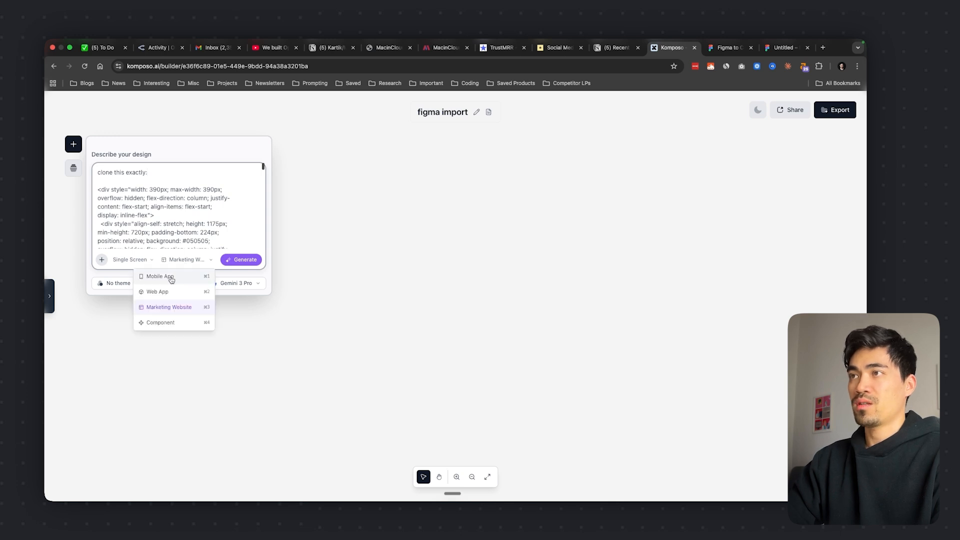
{"action": "left_click", "coordinate": [174, 278]}
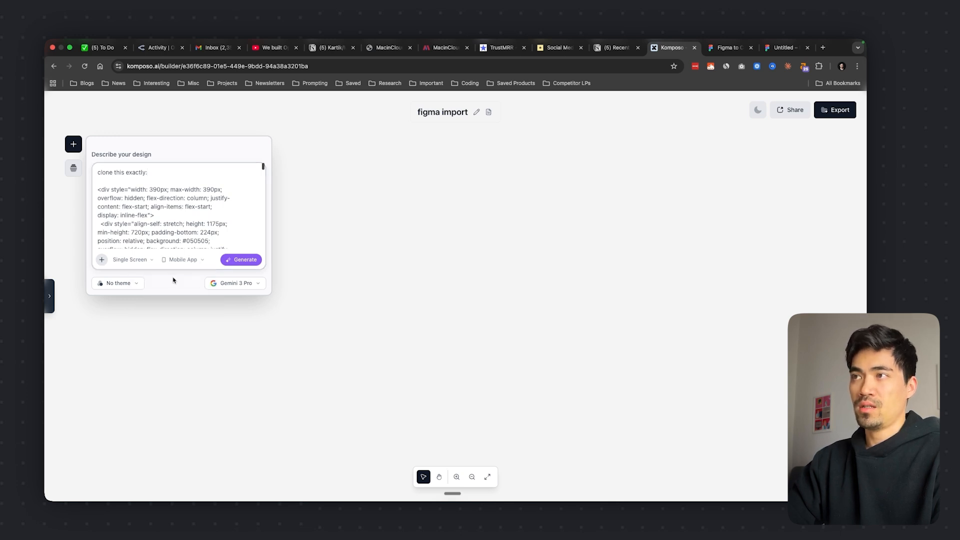
{"action": "left_click", "coordinate": [236, 283]}
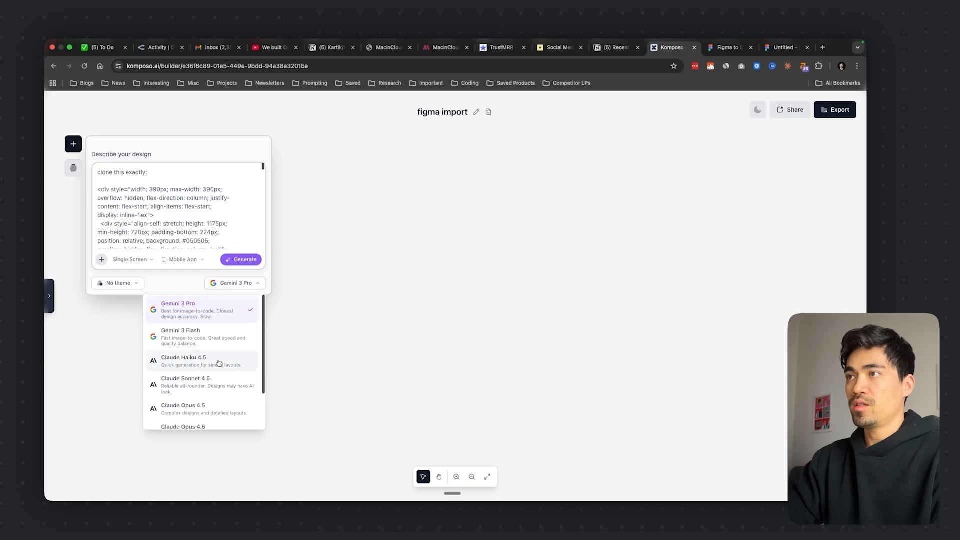
{"action": "scroll", "coordinate": [219, 363], "scroll_direction": "down", "scroll_amount": 3}
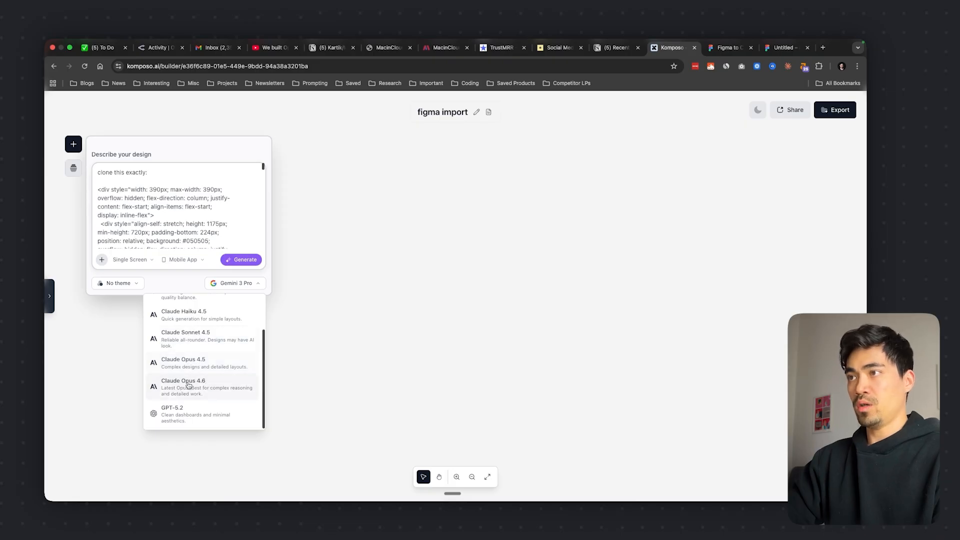
{"action": "left_click", "coordinate": [208, 390]}
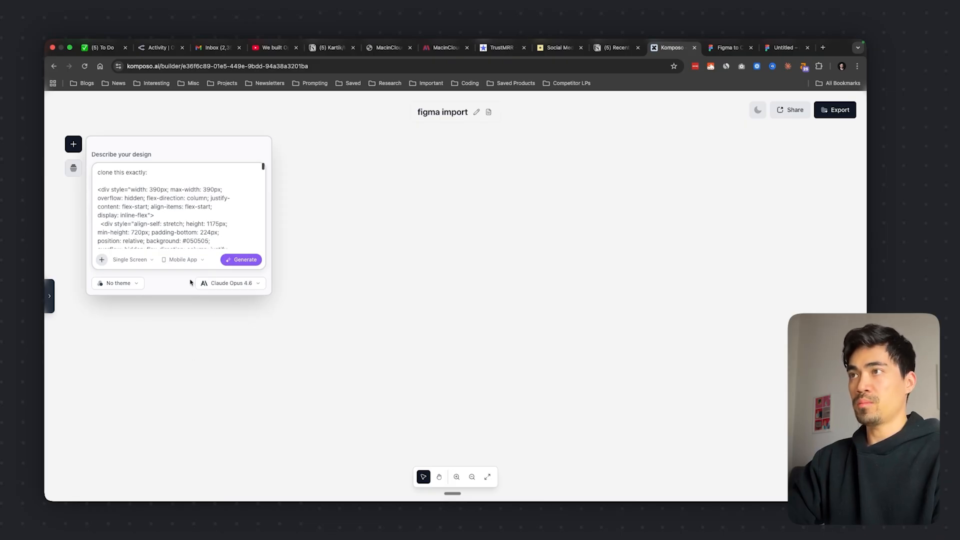
{"action": "left_click", "coordinate": [241, 260]}
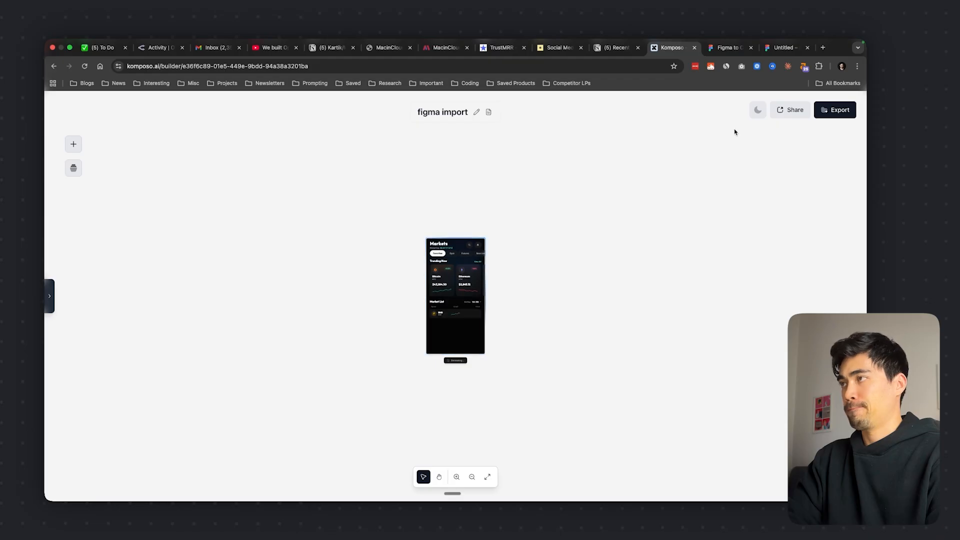
Inspect the generated Markets screen and put it side by side with the Figma file in a browser split view
{"action": "scroll", "coordinate": [406, 300], "scroll_direction": "up", "scroll_amount": 4}
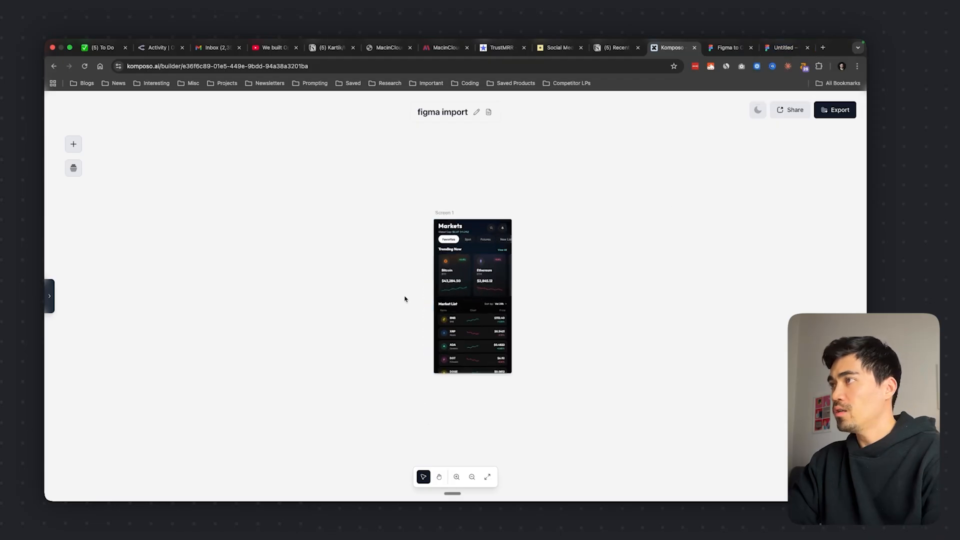
{"action": "scroll", "coordinate": [405, 299], "scroll_direction": "up", "scroll_amount": 3}
{"action": "scroll", "coordinate": [405, 299], "scroll_direction": "right", "scroll_amount": 5}
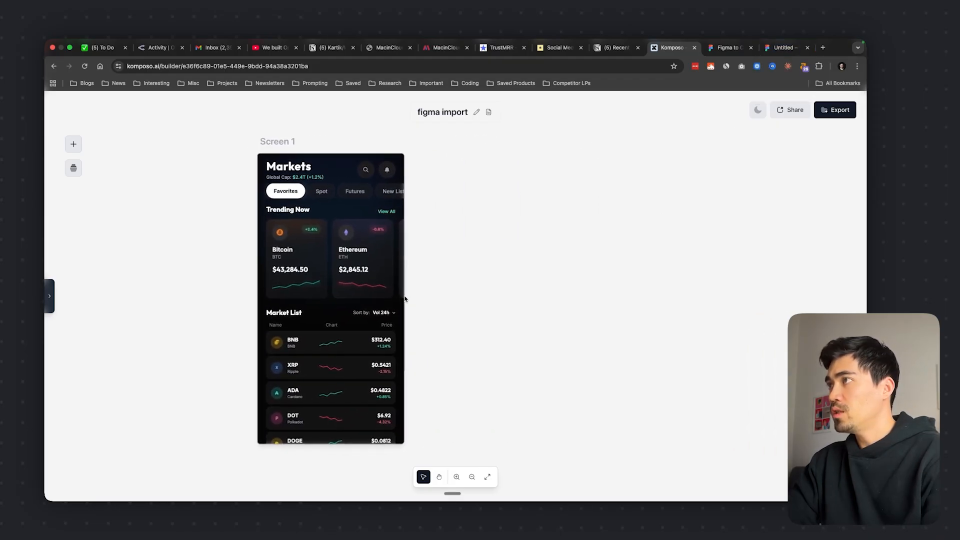
{"action": "right_click", "coordinate": [671, 50]}
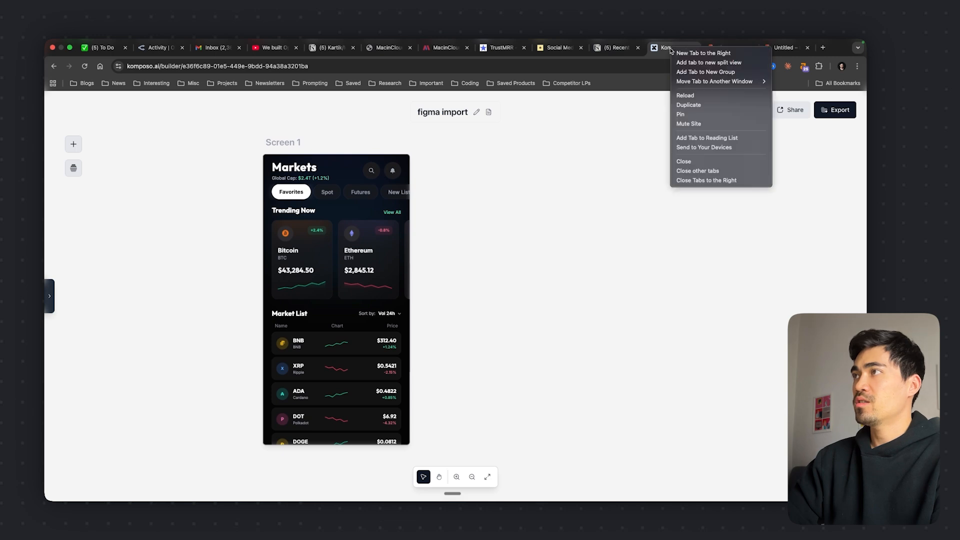
{"action": "left_click", "coordinate": [708, 63]}
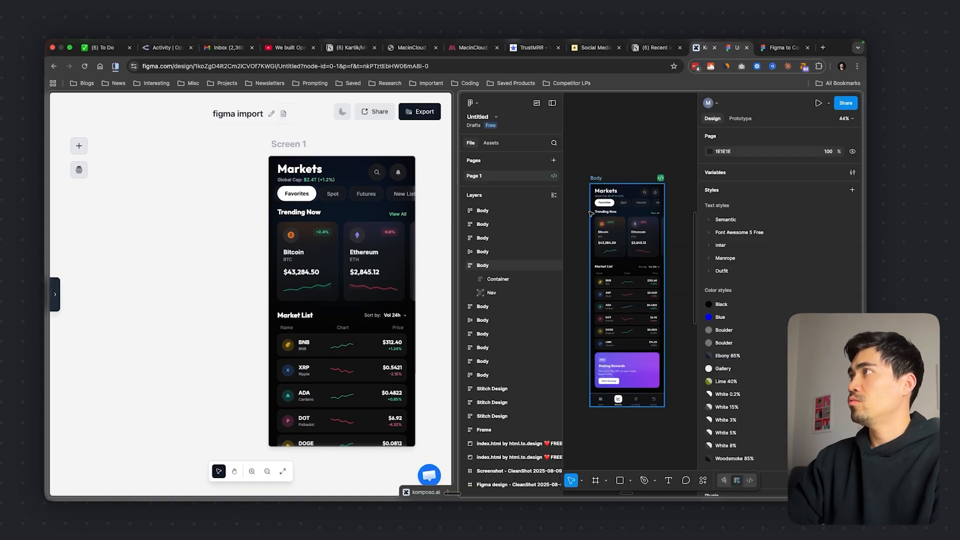
Minimize Figma's interface and compare the original Markets frame with the generated Screen 1
{"action": "left_click", "coordinate": [552, 103]}
{"action": "scroll", "coordinate": [538, 315], "scroll_direction": "right", "scroll_amount": 3}
{"action": "scroll", "coordinate": [538, 315], "scroll_direction": "up", "scroll_amount": 5}
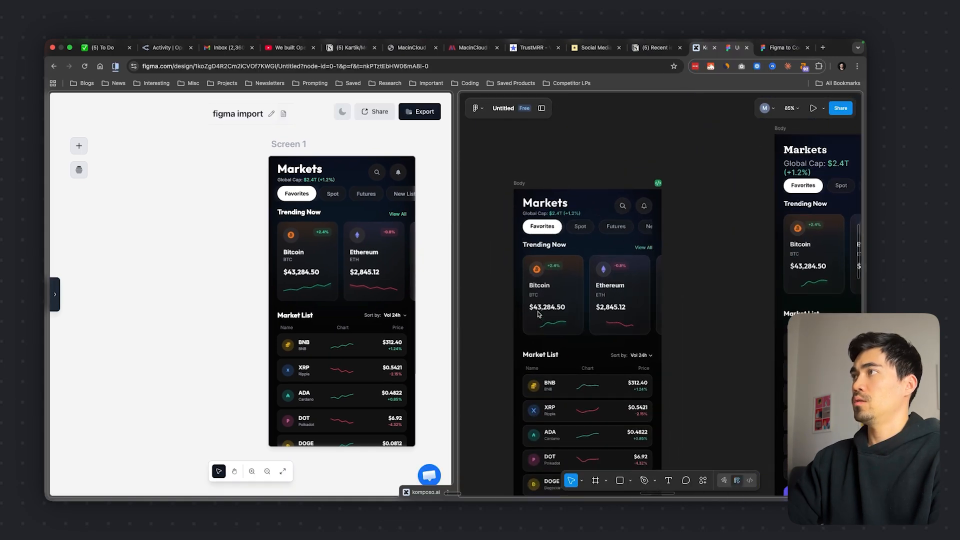
{"action": "scroll", "coordinate": [525, 314], "scroll_direction": "down", "scroll_amount": 1}
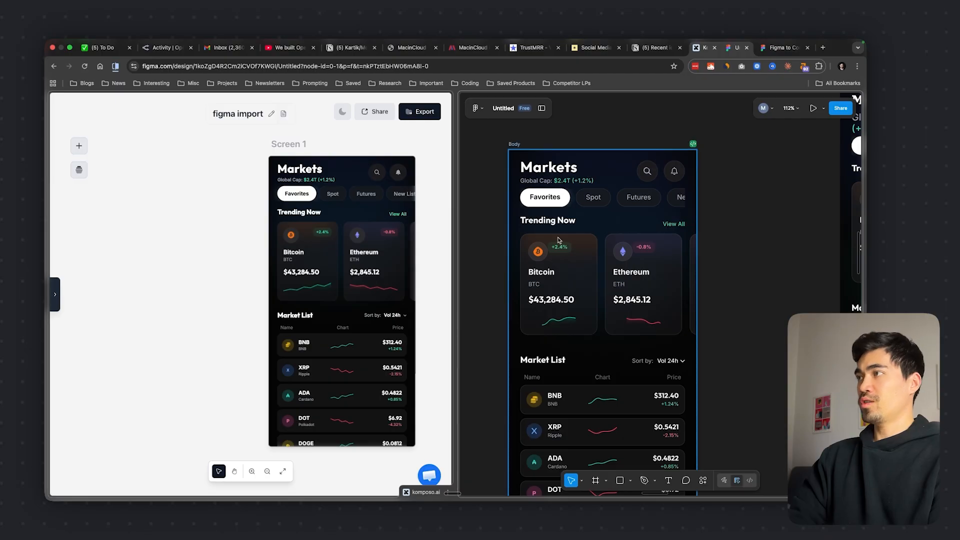
{"action": "left_click", "coordinate": [344, 318]}
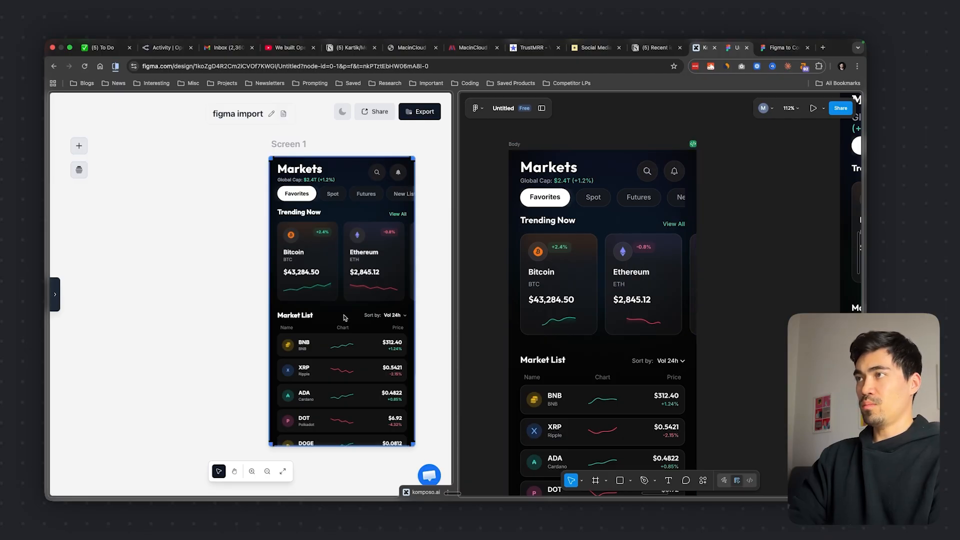
{"action": "scroll", "coordinate": [320, 321], "scroll_direction": "right", "scroll_amount": 3}
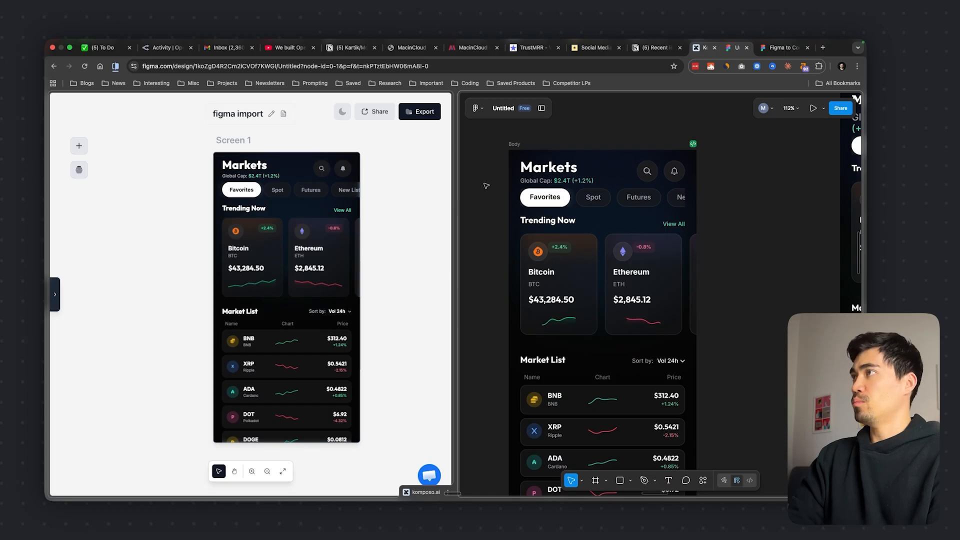
Close the Figma file in the split view and select Screen 1 on the Komposo canvas
{"action": "left_click", "coordinate": [746, 48]}
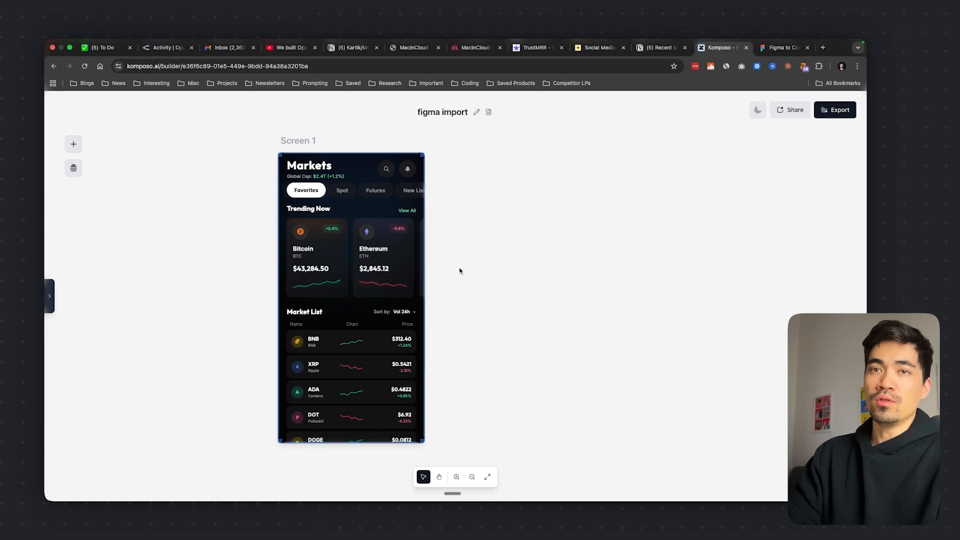
{"action": "scroll", "coordinate": [460, 271], "scroll_direction": "up", "scroll_amount": 1}
{"action": "left_click", "coordinate": [361, 244]}
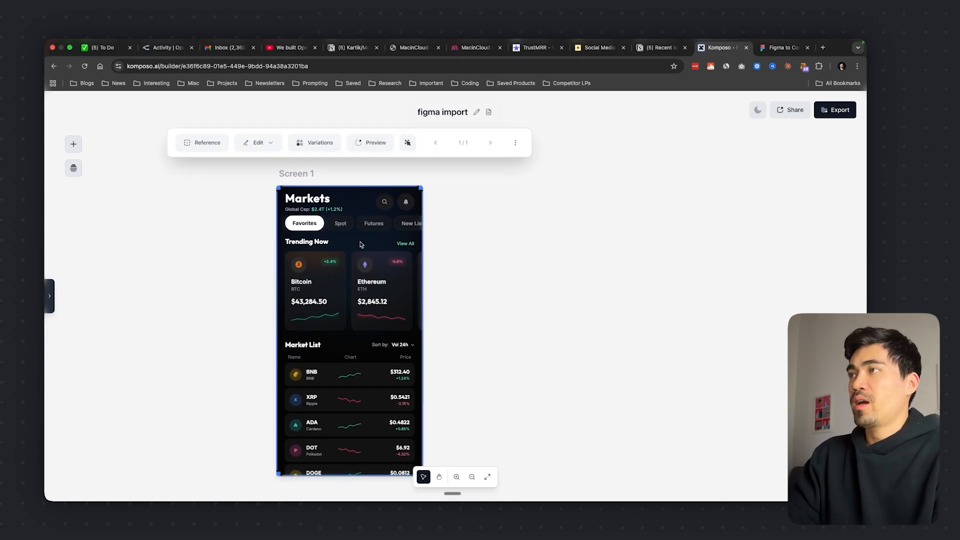
{"action": "scroll", "coordinate": [457, 282], "scroll_direction": "down", "scroll_amount": 2}
{"action": "scroll", "coordinate": [423, 311], "scroll_direction": "down", "scroll_amount": 1}
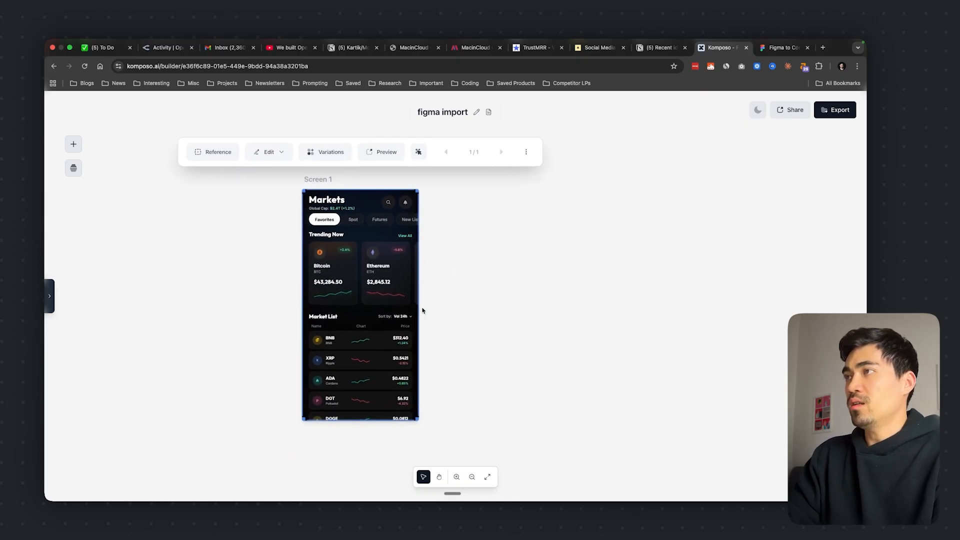
Duplicate Screen 1 on the canvas
{"action": "left_click", "coordinate": [526, 152]}
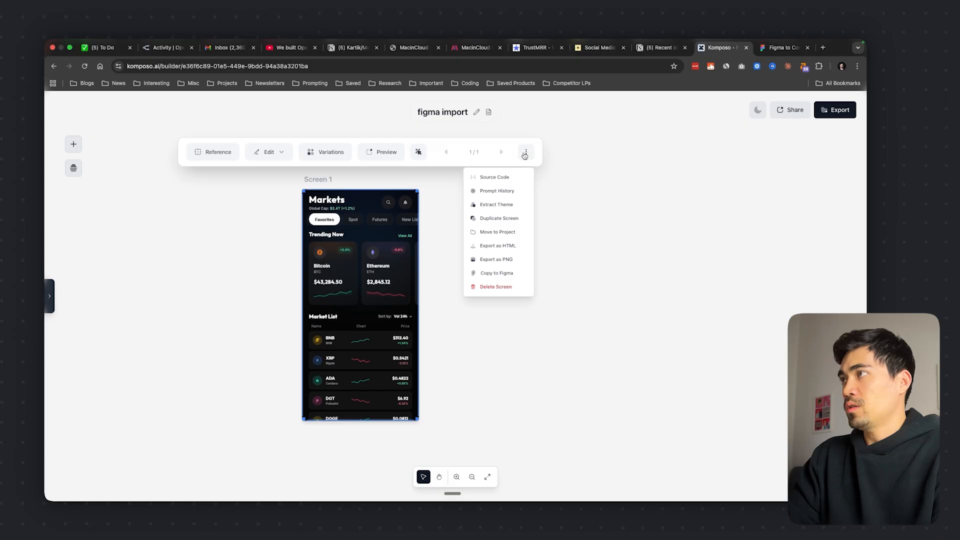
{"action": "left_click", "coordinate": [496, 219]}
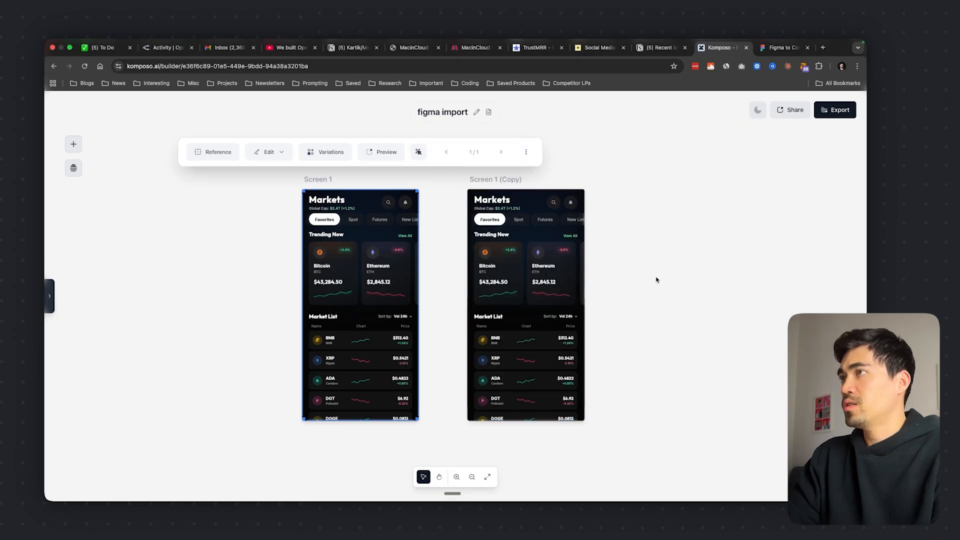
{"action": "scroll", "coordinate": [619, 293], "scroll_direction": "up", "scroll_amount": 3}
{"action": "scroll", "coordinate": [619, 293], "scroll_direction": "down", "scroll_amount": 1}
{"action": "right_click", "coordinate": [620, 293]}
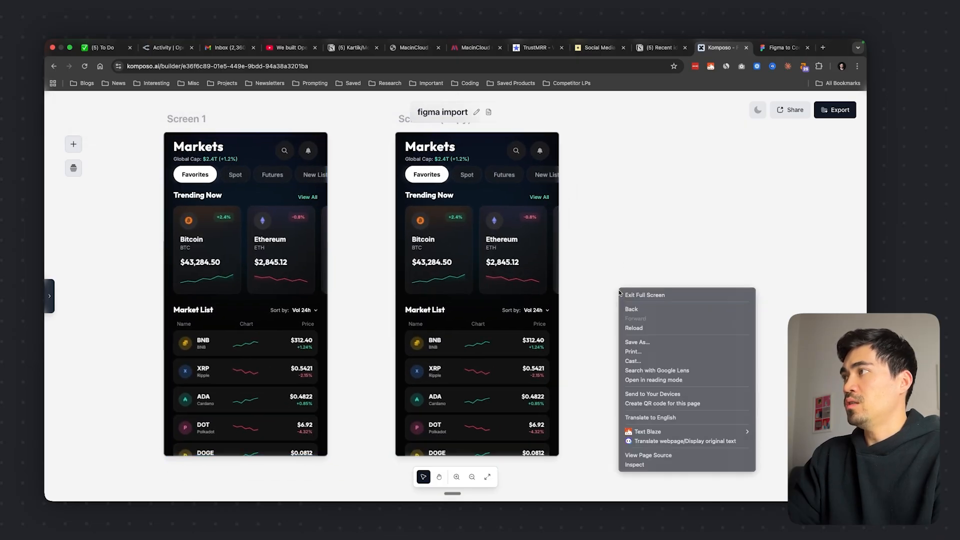
{"action": "left_click", "coordinate": [577, 255]}
{"action": "scroll", "coordinate": [576, 255], "scroll_direction": "down", "scroll_amount": 3}
Open a prompt-based edit of the entire Screen 1 (Copy) page and set its model to Claude Opus 4.6
{"action": "left_click", "coordinate": [483, 253]}
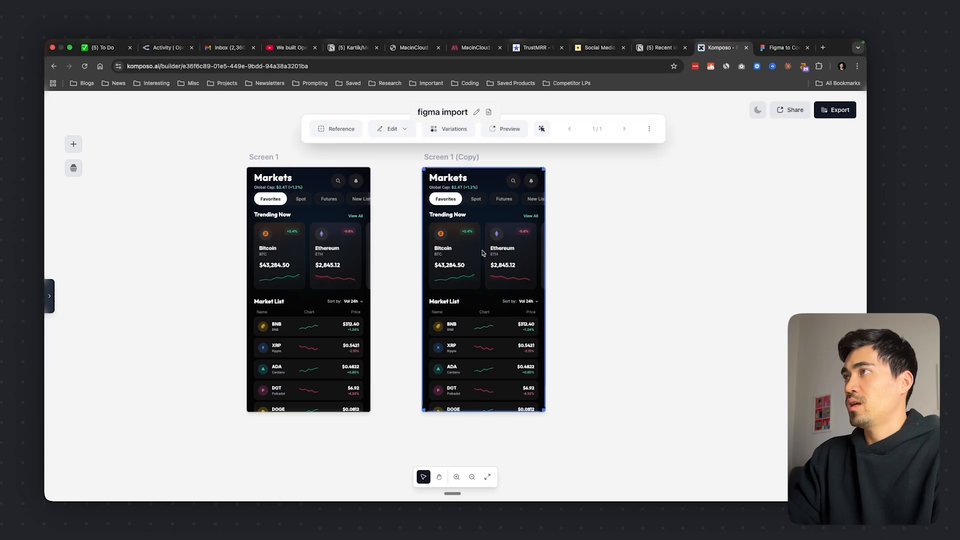
{"action": "left_click", "coordinate": [392, 128]}
{"action": "left_click", "coordinate": [425, 160]}
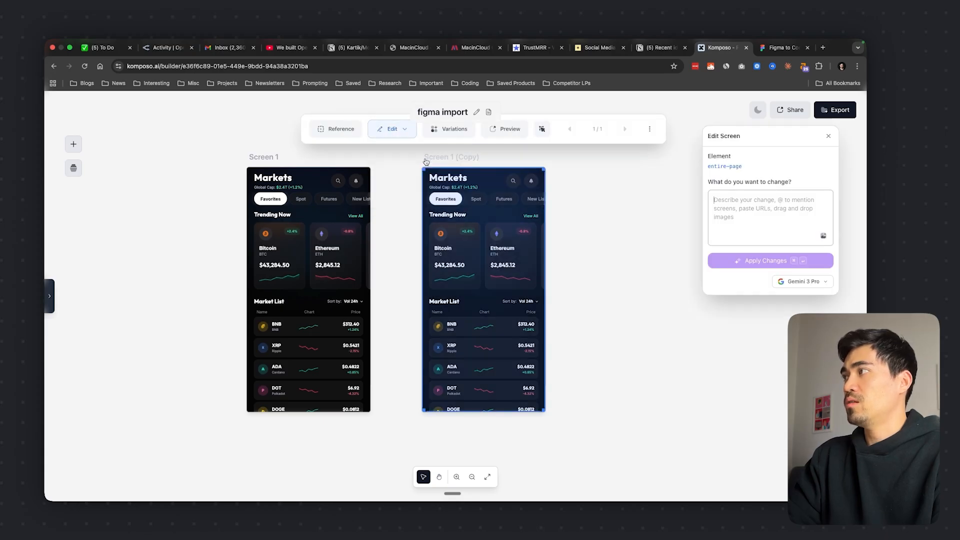
{"action": "left_click", "coordinate": [802, 281]}
{"action": "left_click", "coordinate": [782, 383]}
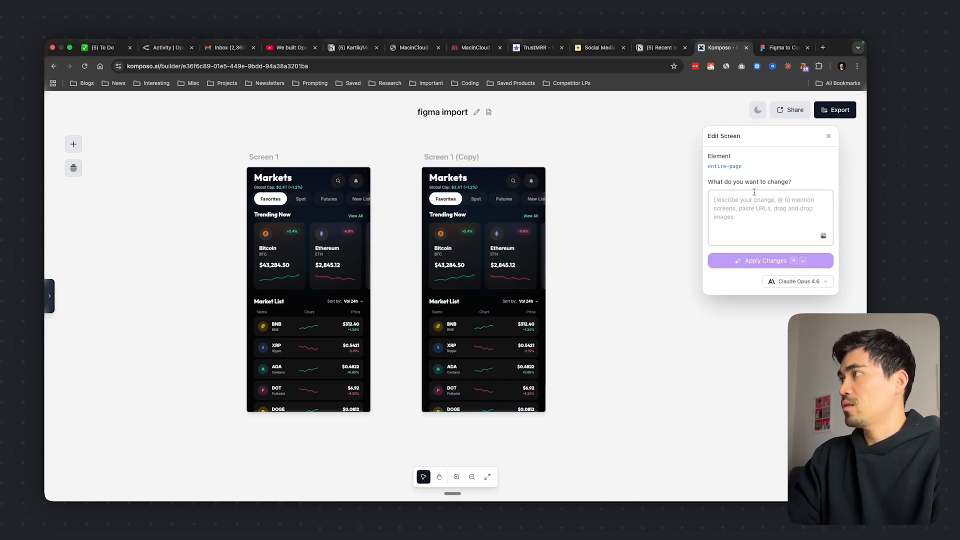
Apply the edit prompt "turn this into light mode" to Screen 1 (Copy)
{"action": "left_click", "coordinate": [746, 206]}
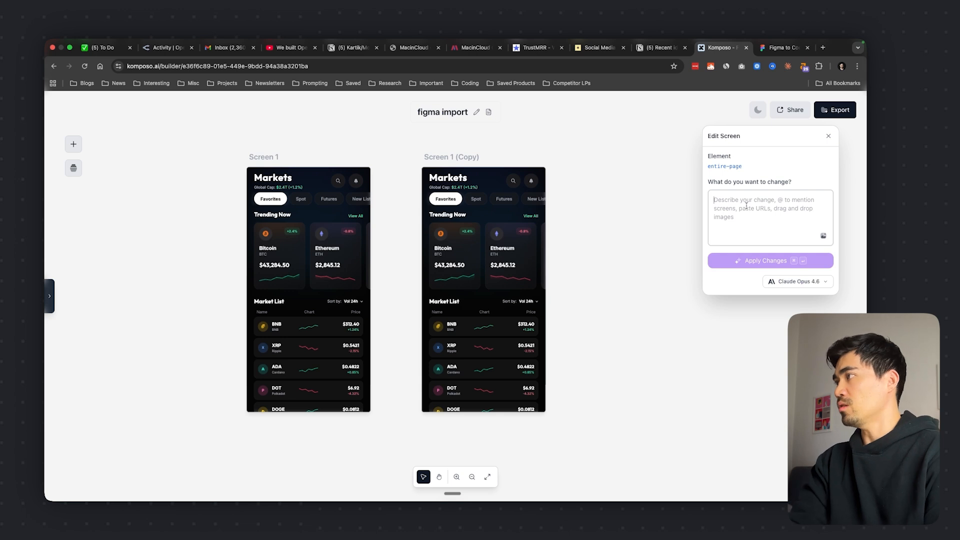
{"action": "type", "text": "turn thi"}
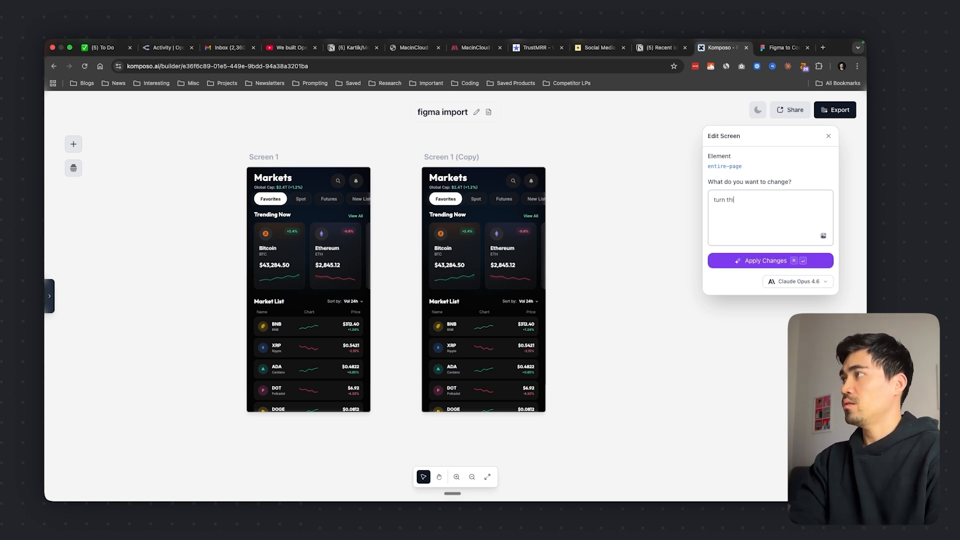
{"action": "type", "text": "s into light mod"}
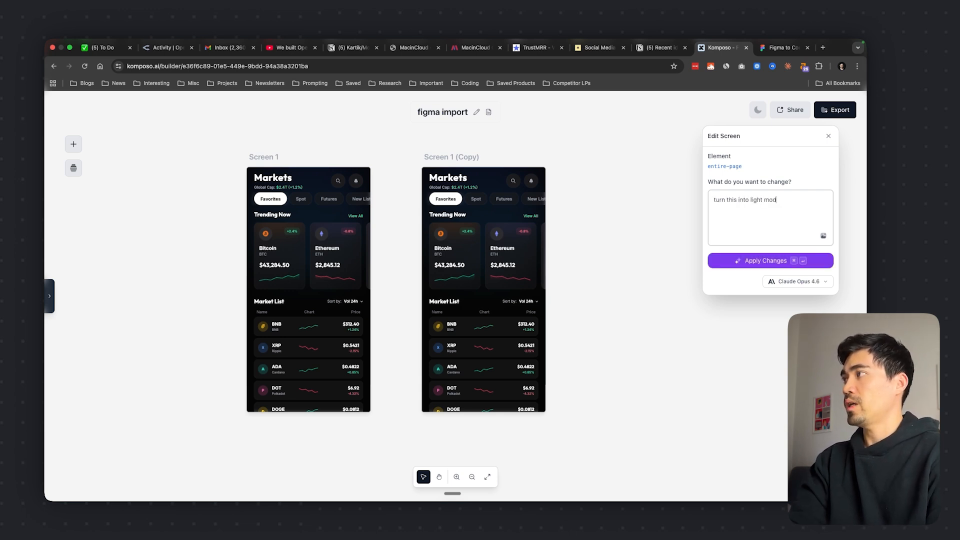
{"action": "type", "text": "e"}
{"action": "key", "text": "super+Return"}
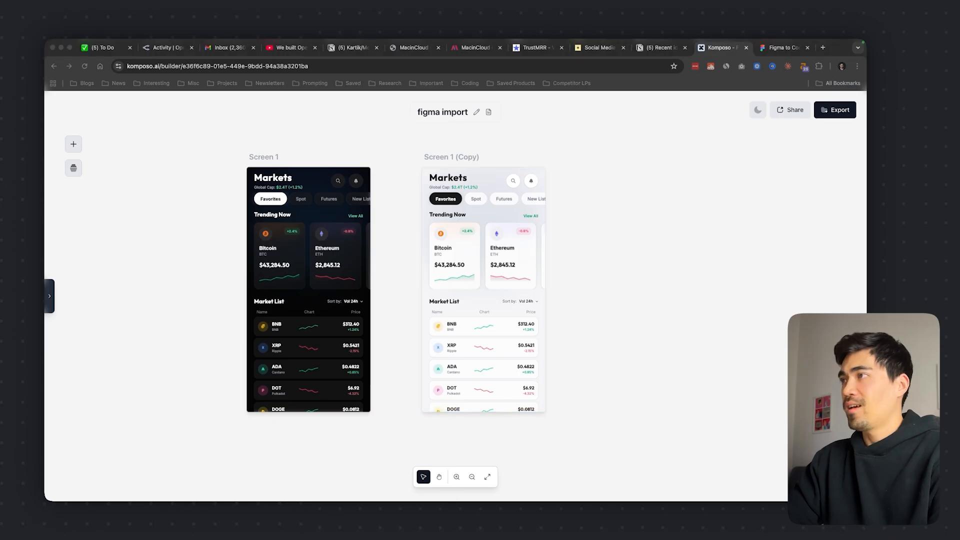
Compare the light-mode Screen 1 (Copy) with the dark Screen 1 on the canvas
{"action": "left_click", "coordinate": [493, 194]}
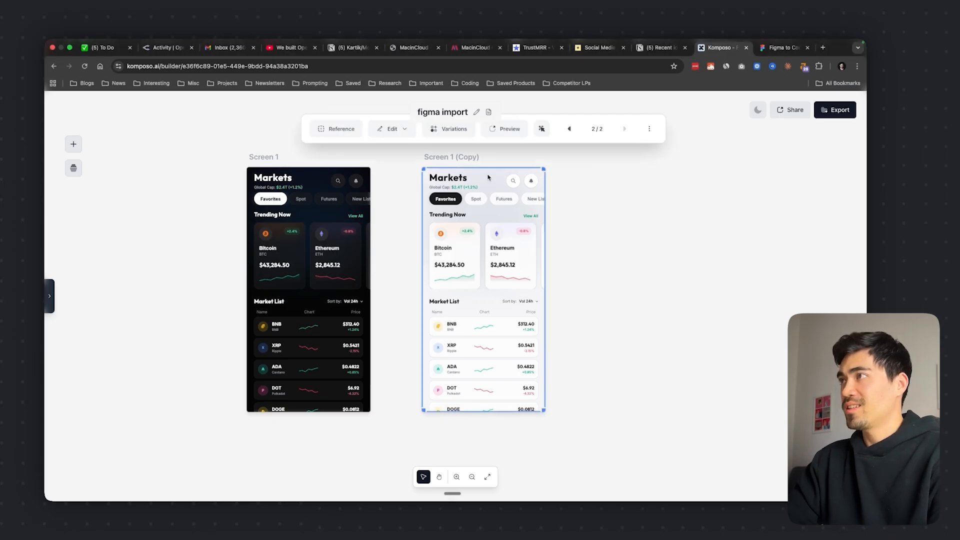
{"action": "left_click", "coordinate": [582, 267]}
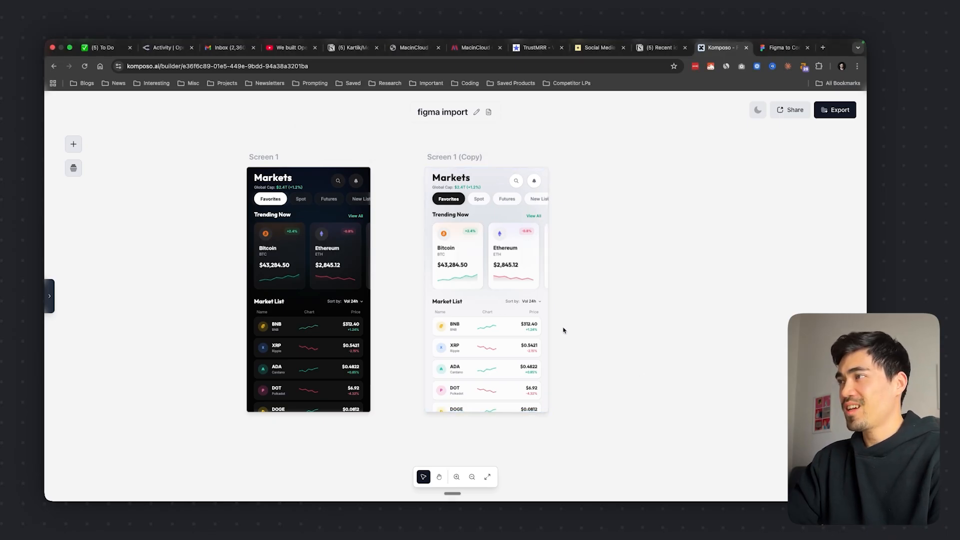
{"action": "scroll", "coordinate": [565, 328], "scroll_direction": "up", "scroll_amount": 3}
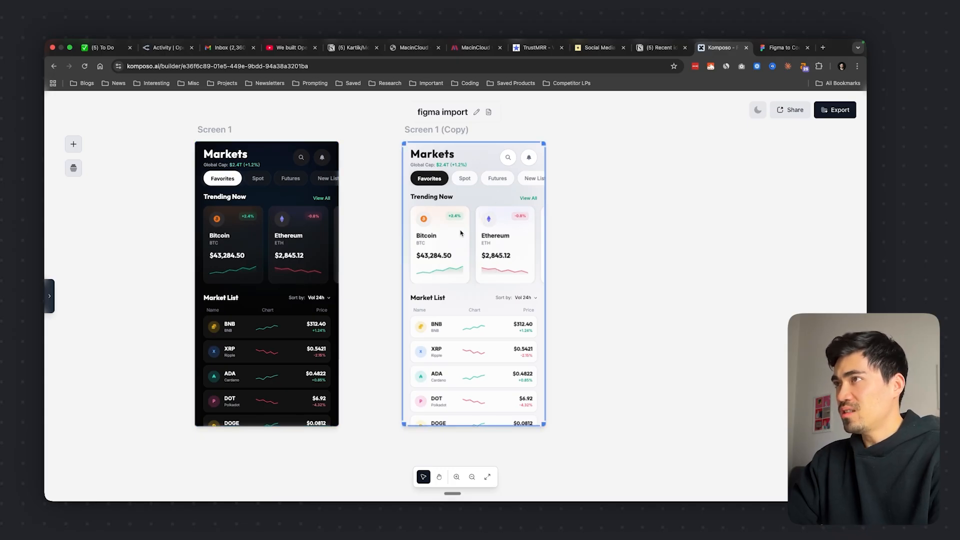
{"action": "scroll", "coordinate": [618, 288], "scroll_direction": "down", "scroll_amount": 2}
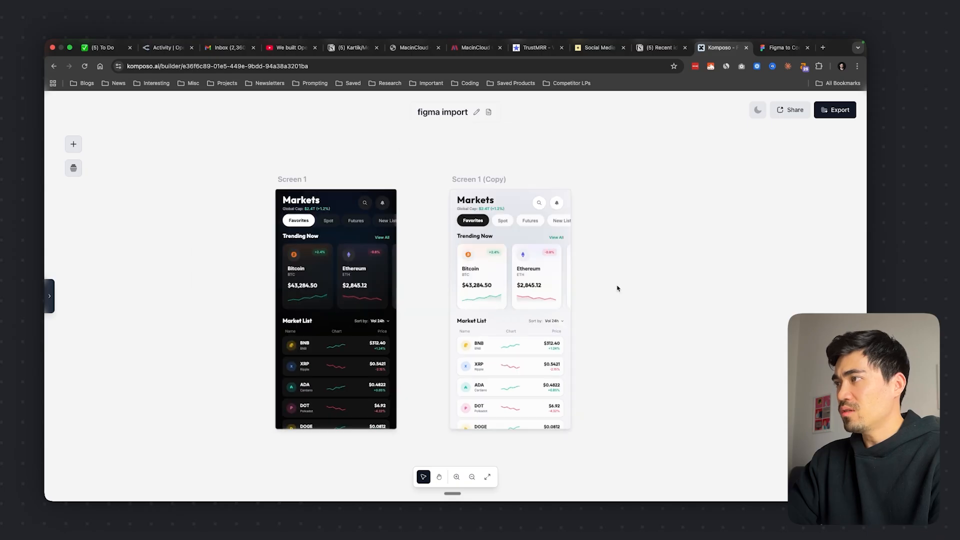
{"action": "scroll", "coordinate": [595, 305], "scroll_direction": "up", "scroll_amount": 5}
{"action": "scroll", "coordinate": [595, 305], "scroll_direction": "down", "scroll_amount": 5}
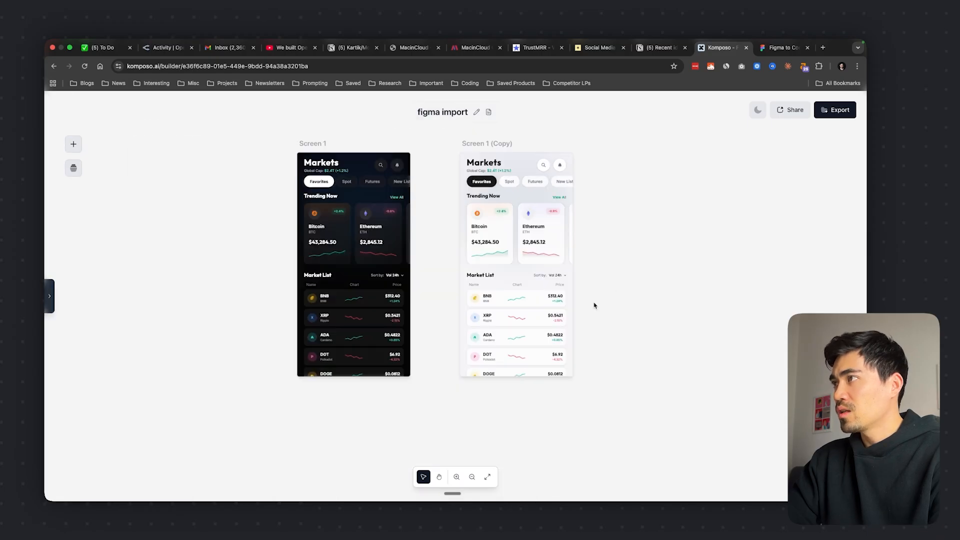
{"action": "scroll", "coordinate": [595, 304], "scroll_direction": "up", "scroll_amount": 3}
{"action": "scroll", "coordinate": [595, 304], "scroll_direction": "down", "scroll_amount": 3}
{"action": "scroll", "coordinate": [595, 304], "scroll_direction": "down", "scroll_amount": 1}
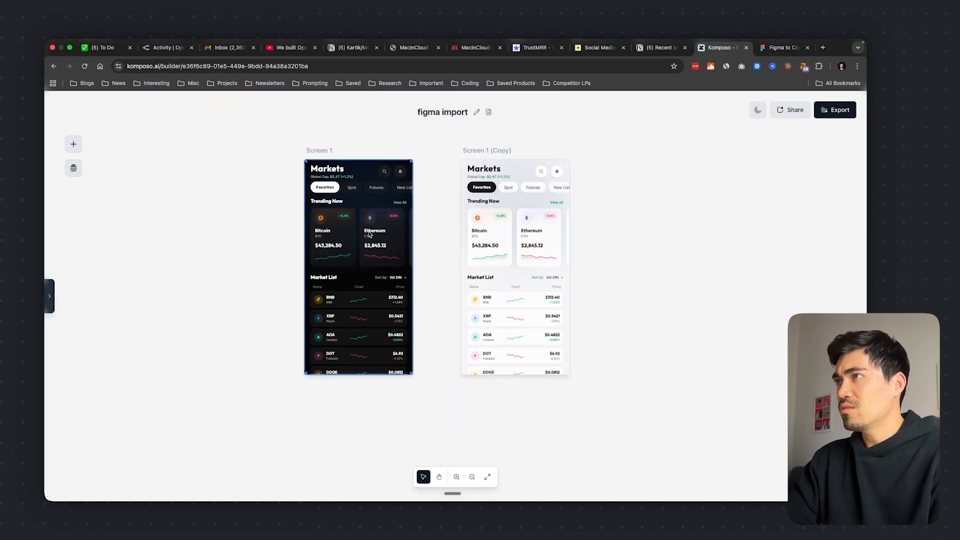
{"action": "left_click", "coordinate": [488, 274]}
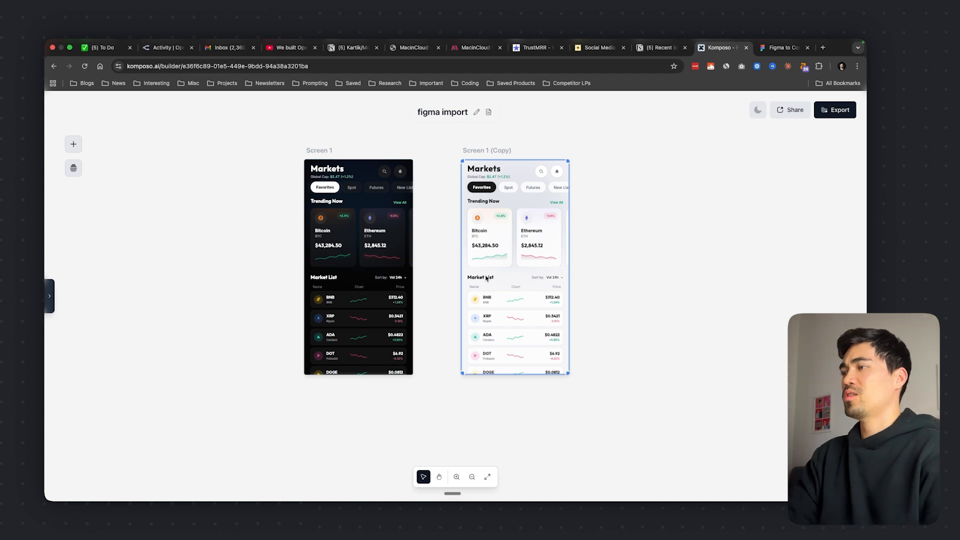
{"action": "left_click", "coordinate": [594, 269]}
{"action": "scroll", "coordinate": [594, 269], "scroll_direction": "up", "scroll_amount": 3}
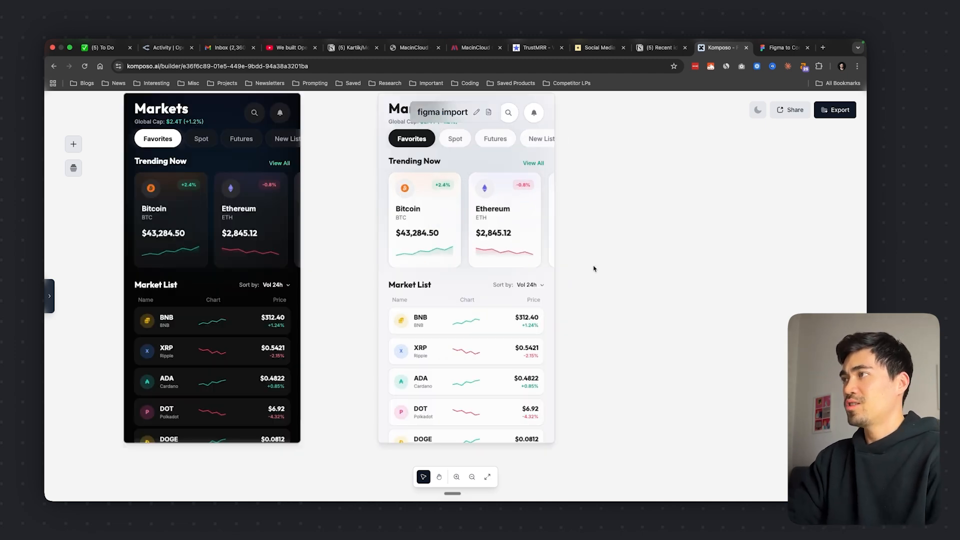
{"action": "scroll", "coordinate": [594, 268], "scroll_direction": "down", "scroll_amount": 4}
{"action": "scroll", "coordinate": [594, 269], "scroll_direction": "up", "scroll_amount": 3}
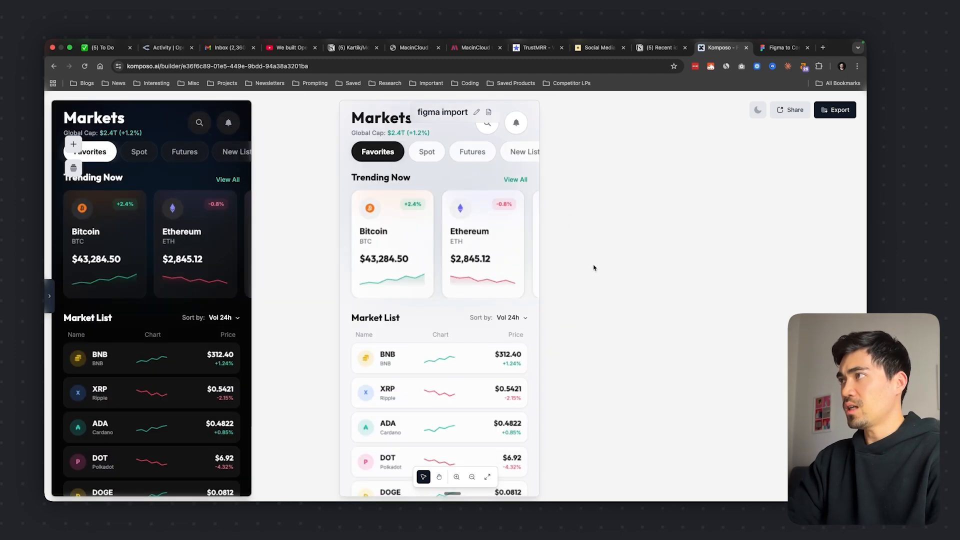
{"action": "scroll", "coordinate": [594, 269], "scroll_direction": "down", "scroll_amount": 3}
Apply a prompt edit to the entire Screen 1 (Copy) asking it to add a bottom navigation bar
{"action": "left_click", "coordinate": [534, 251]}
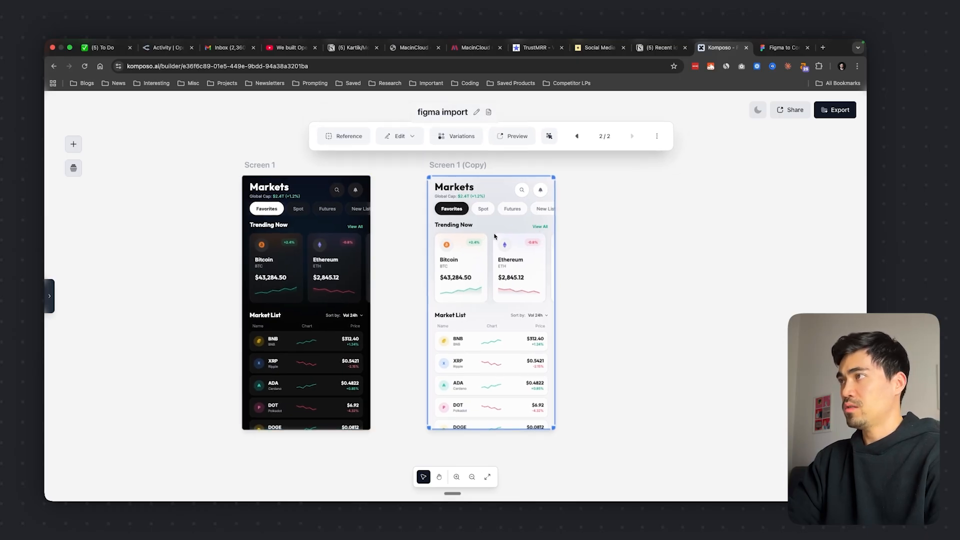
{"action": "left_click", "coordinate": [401, 136]}
{"action": "left_click", "coordinate": [422, 169]}
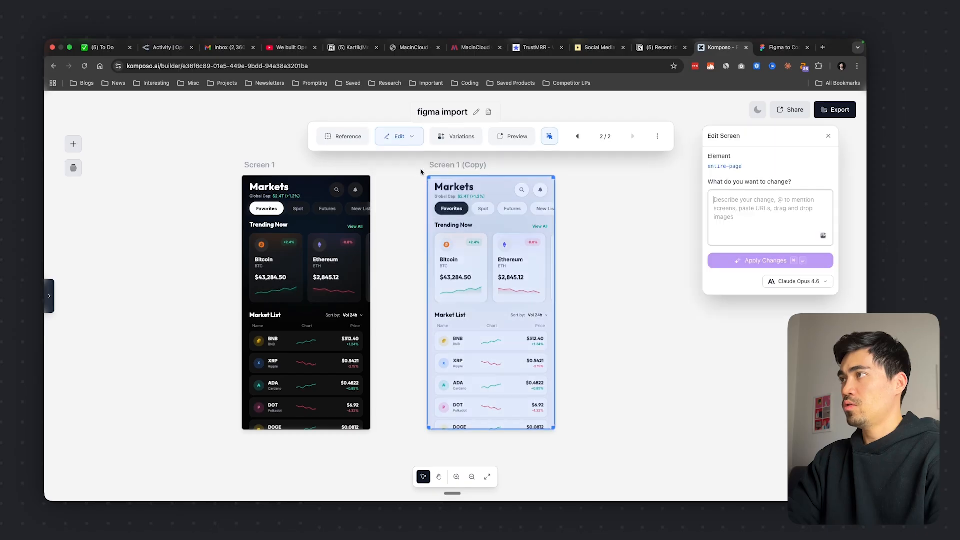
{"action": "type", "text": "add a "}
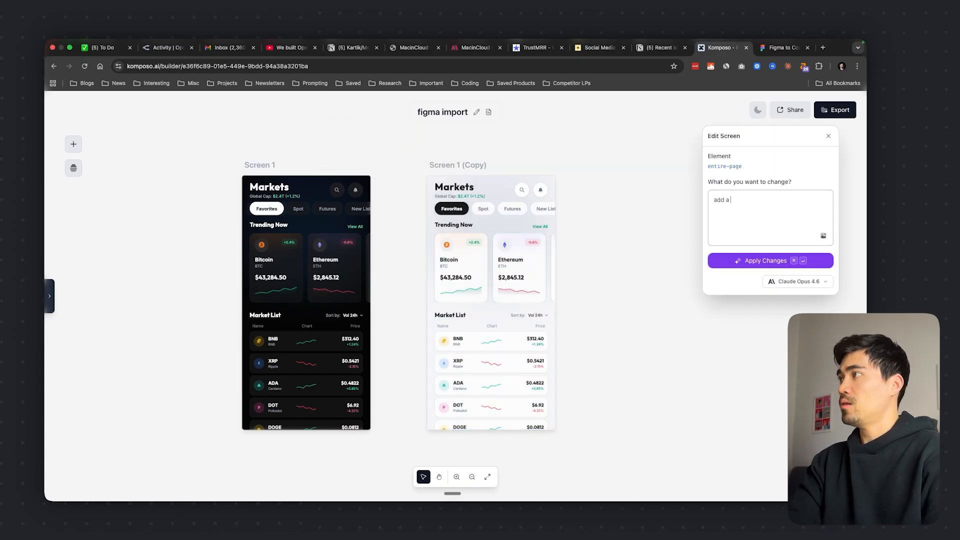
{"action": "type", "text": "bottom navigation bar for this app"}
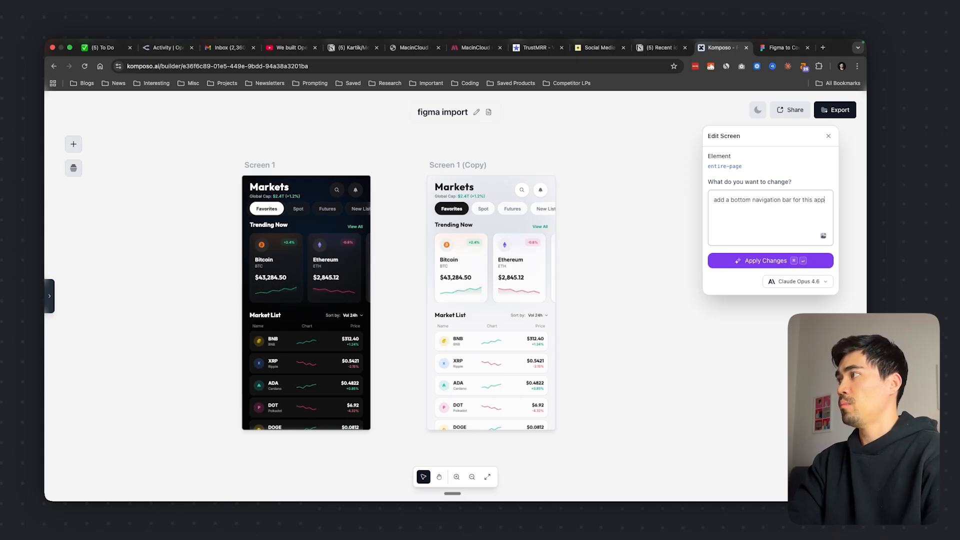
{"action": "key", "text": "super+Return"}
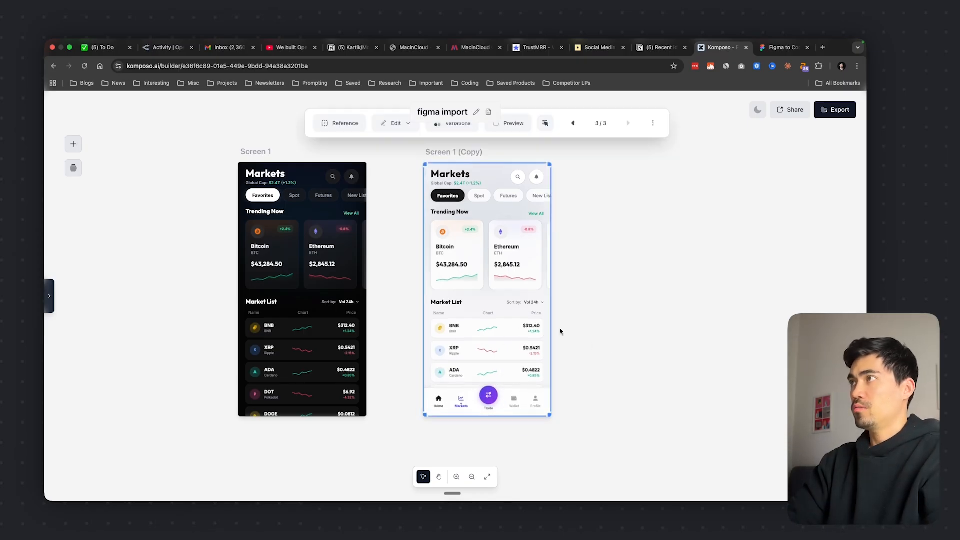
Preview Screen 1 (Copy) with its bottom navigation bar on its own page, and return to the canvas
{"action": "left_click", "coordinate": [503, 140]}
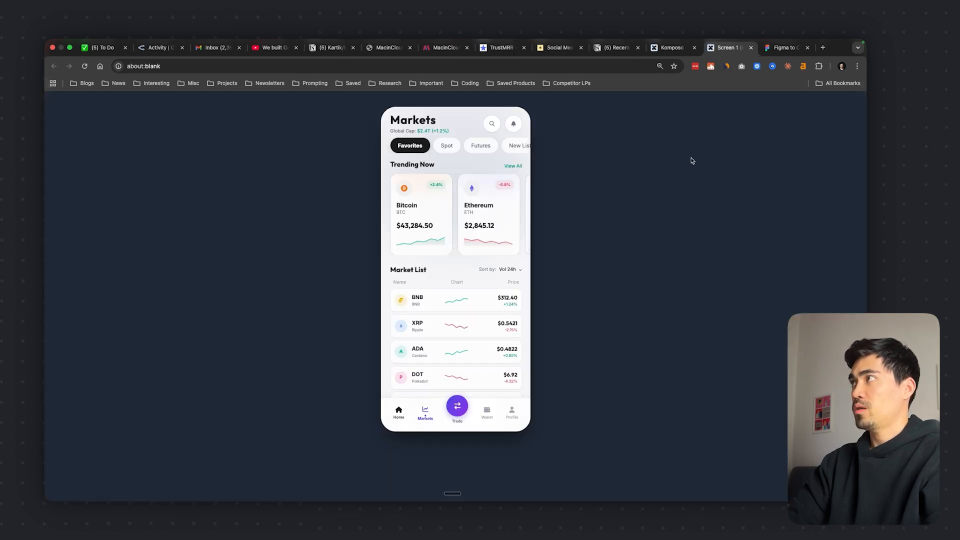
{"action": "left_click", "coordinate": [751, 48]}
{"action": "left_click", "coordinate": [575, 344]}
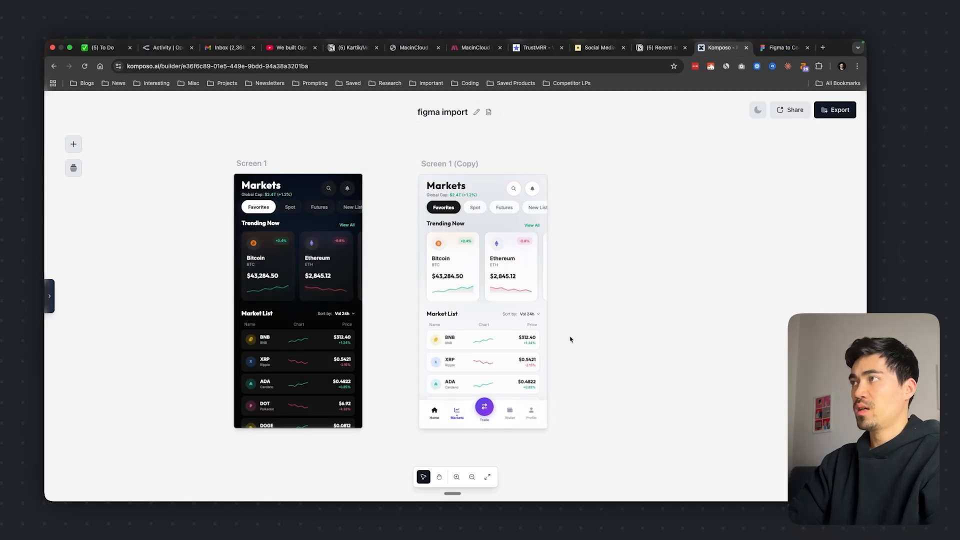
Use Screen 1 (Copy) as the reference for a new design with the prompt "i want you to turn this app into a web app version"
{"action": "scroll", "coordinate": [570, 340], "scroll_direction": "down", "scroll_amount": 3}
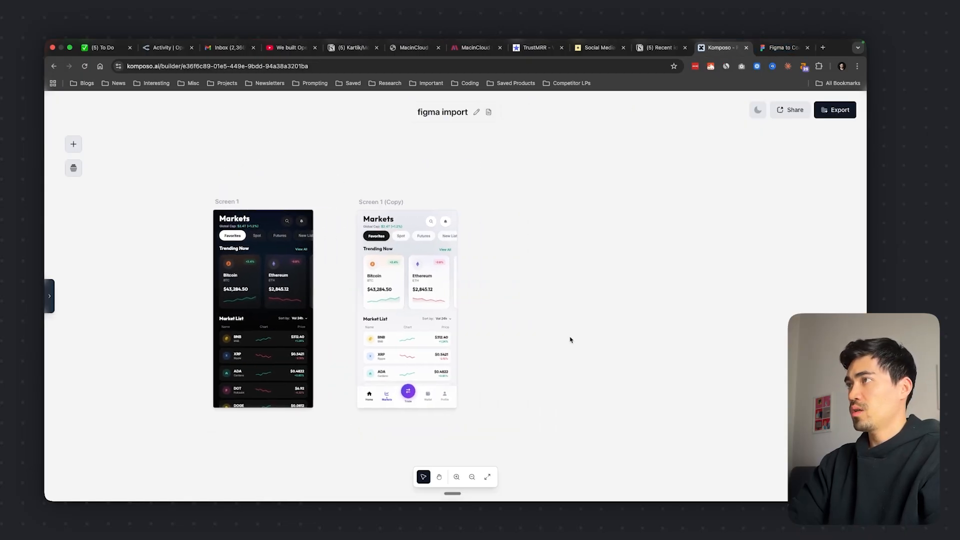
{"action": "left_click", "coordinate": [395, 300]}
{"action": "left_click", "coordinate": [246, 173]}
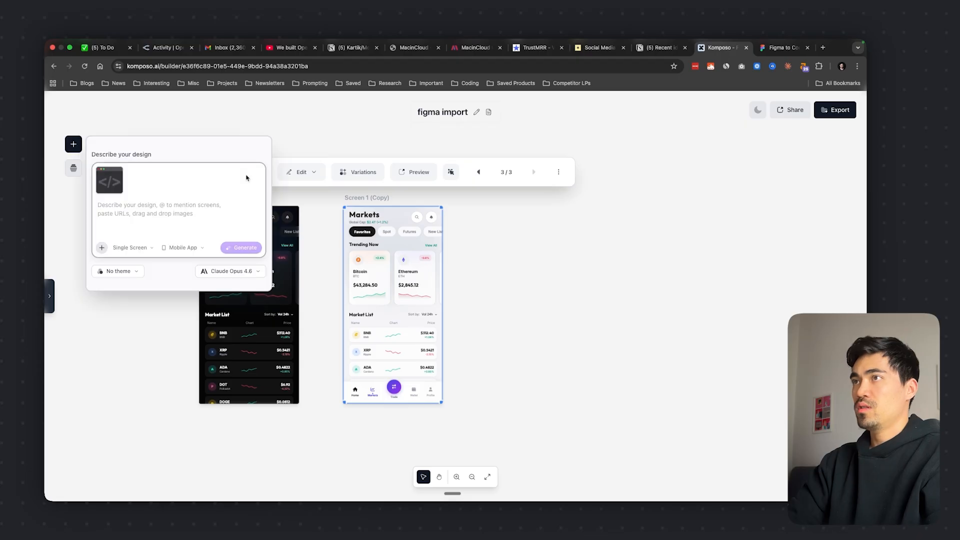
{"action": "left_click", "coordinate": [247, 178]}
{"action": "type", "text": "i wan"}
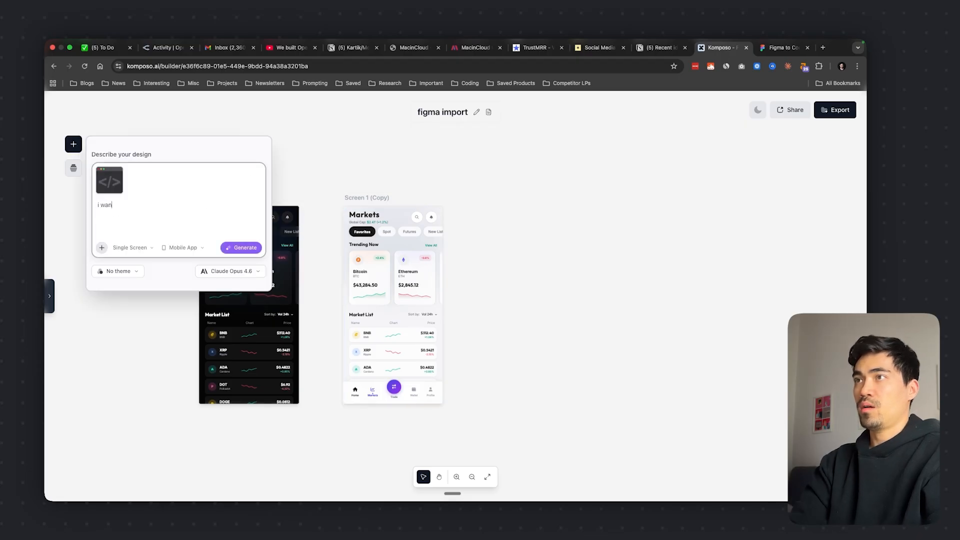
{"action": "type", "text": "t you to turn this app into a"}
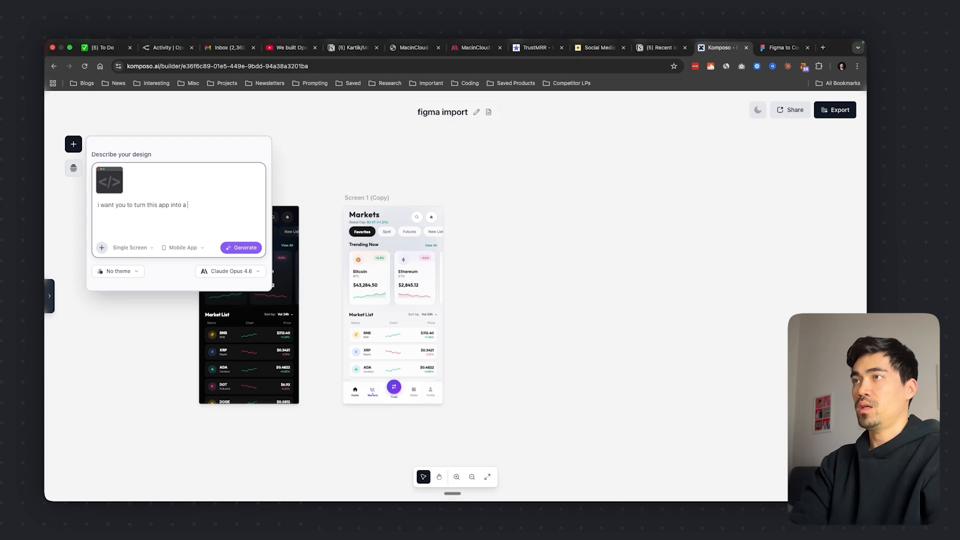
{"action": "type", "text": " version"}
Set the new design's type to Web App and generate the screen
{"action": "left_click", "coordinate": [183, 248]}
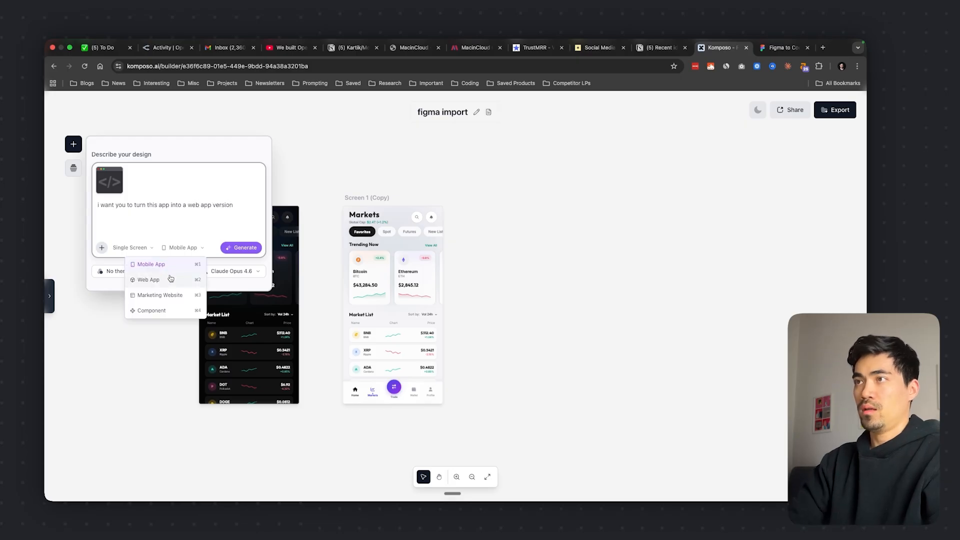
{"action": "left_click", "coordinate": [175, 281]}
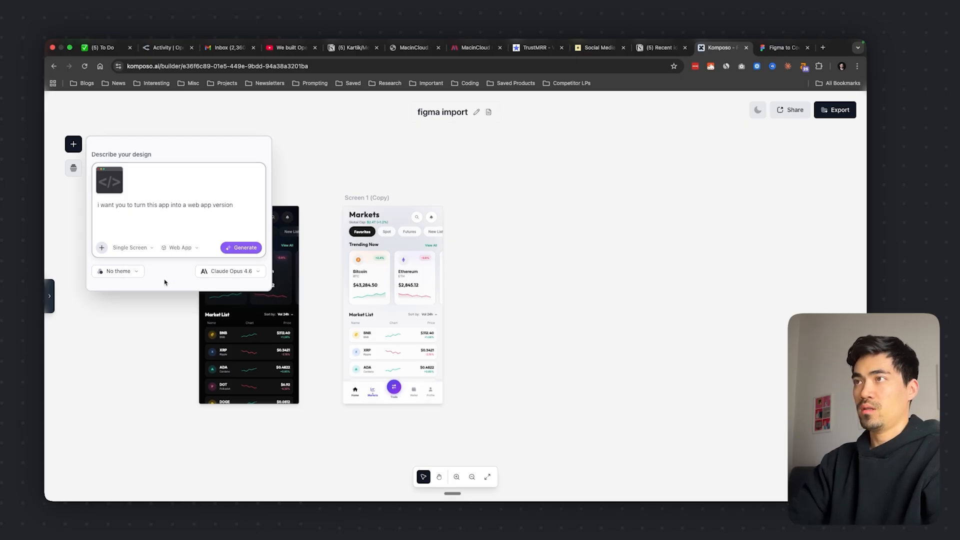
{"action": "left_click", "coordinate": [241, 248]}
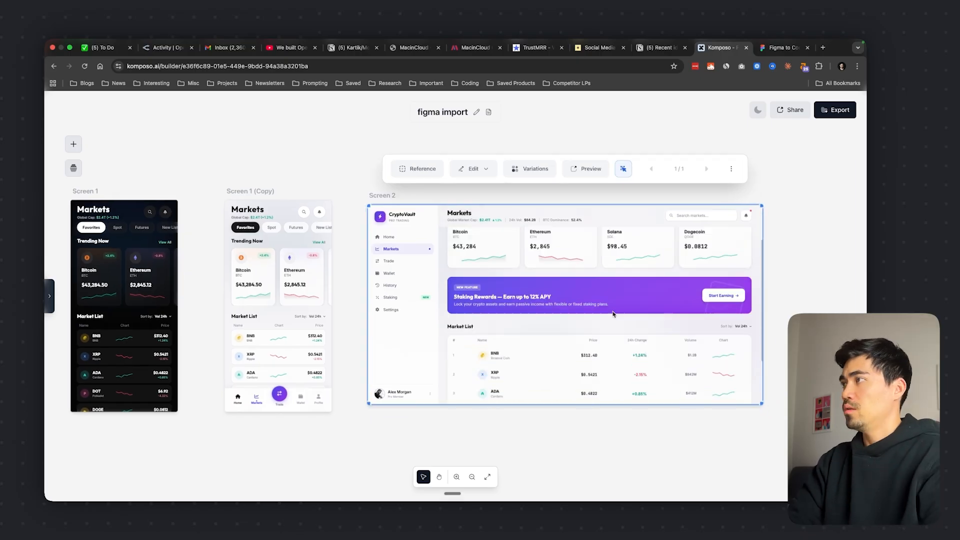
Preview the web app Screen 2 on its own page and inspect its layout down to the Market List
{"action": "left_click", "coordinate": [583, 174]}
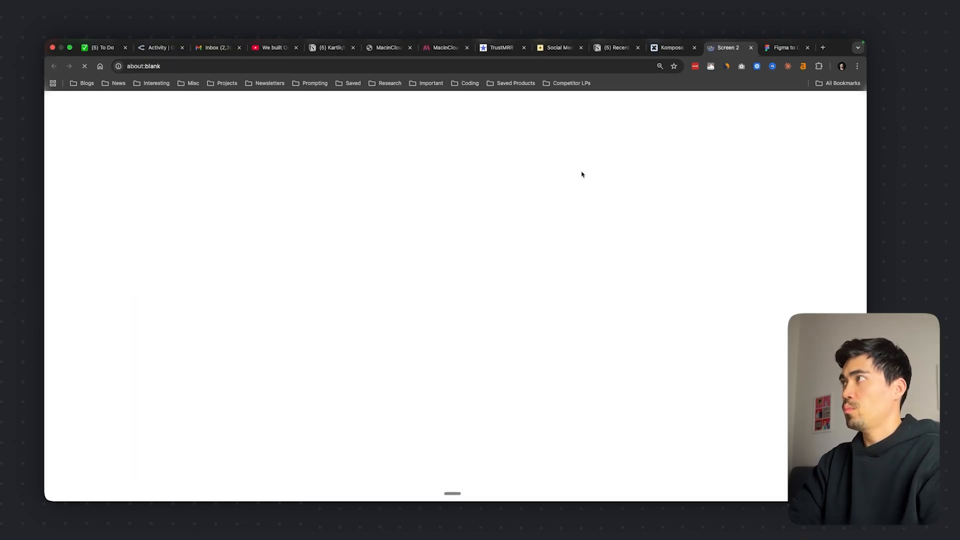
{"action": "scroll", "coordinate": [493, 298], "scroll_direction": "down", "scroll_amount": 2}
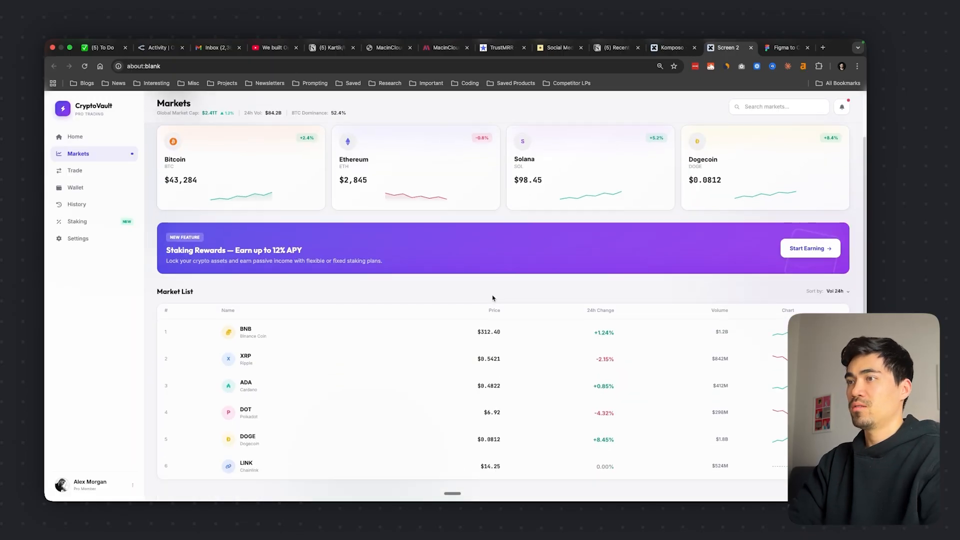
Finish inspecting the Screen 2 preview, close its page and return to the canvas with nothing selected
{"action": "scroll", "coordinate": [492, 298], "scroll_direction": "up", "scroll_amount": 2}
{"action": "scroll", "coordinate": [493, 298], "scroll_direction": "down", "scroll_amount": 2}
{"action": "key", "text": "super+w"}
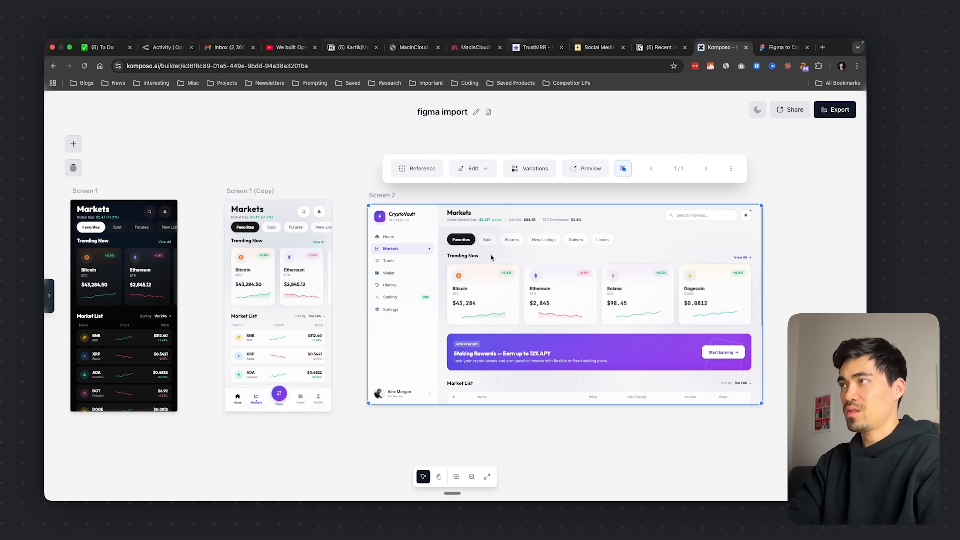
{"action": "scroll", "coordinate": [381, 433], "scroll_direction": "up", "scroll_amount": 3}
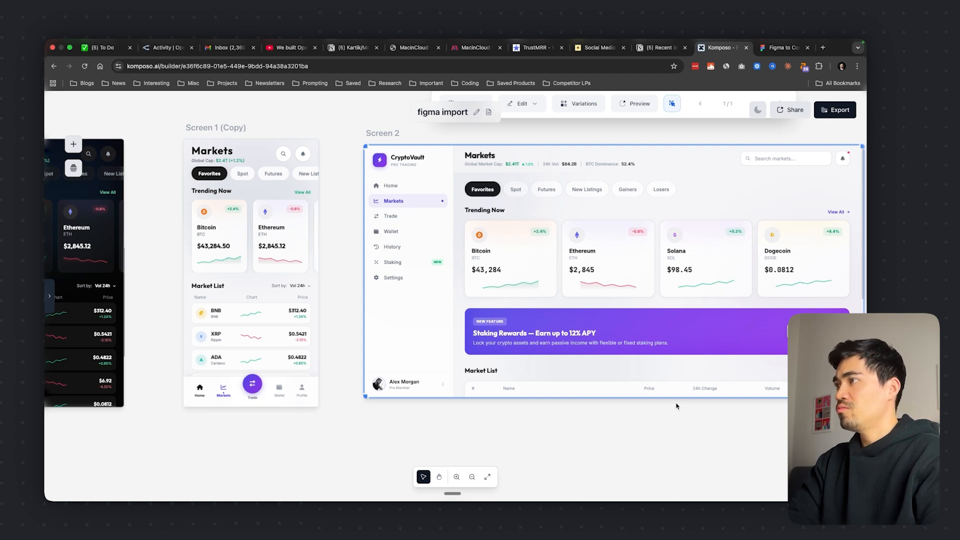
{"action": "left_click", "coordinate": [635, 433]}
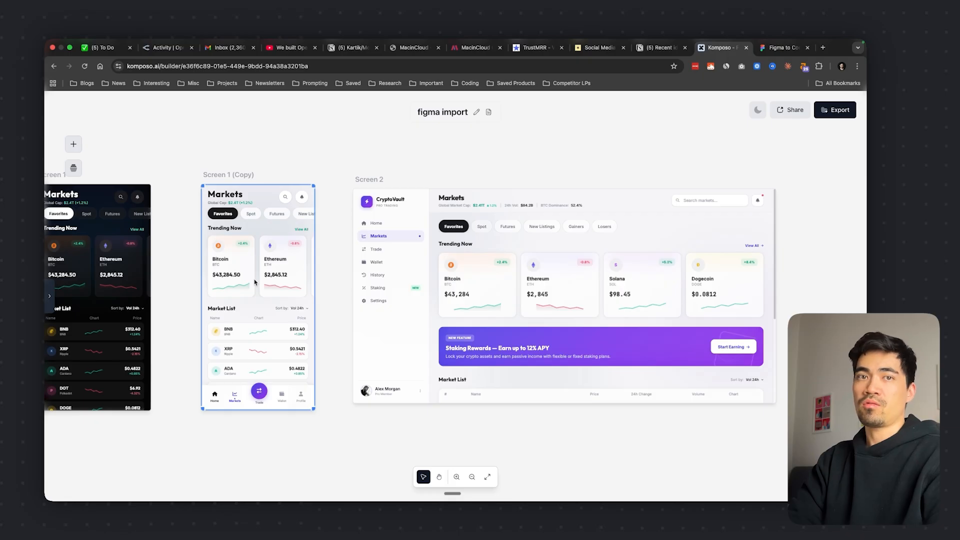
Section-edit Screen 2's Trending Now with "Replace the bar charts with gradient-filled area charts. Make the colors more vibrant and add subtle glow effects to the key metrics."
{"action": "left_click", "coordinate": [370, 215]}
{"action": "left_click", "coordinate": [473, 152]}
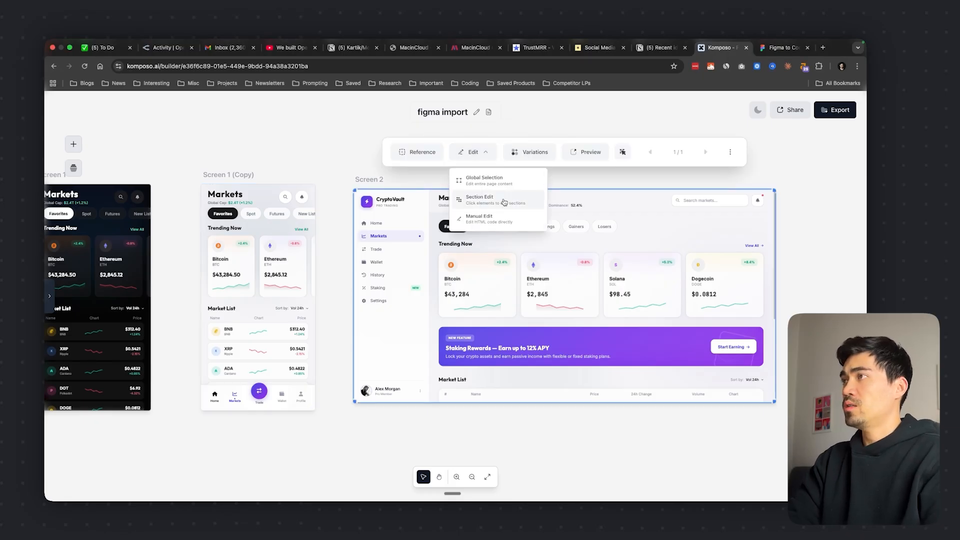
{"action": "left_click", "coordinate": [504, 202]}
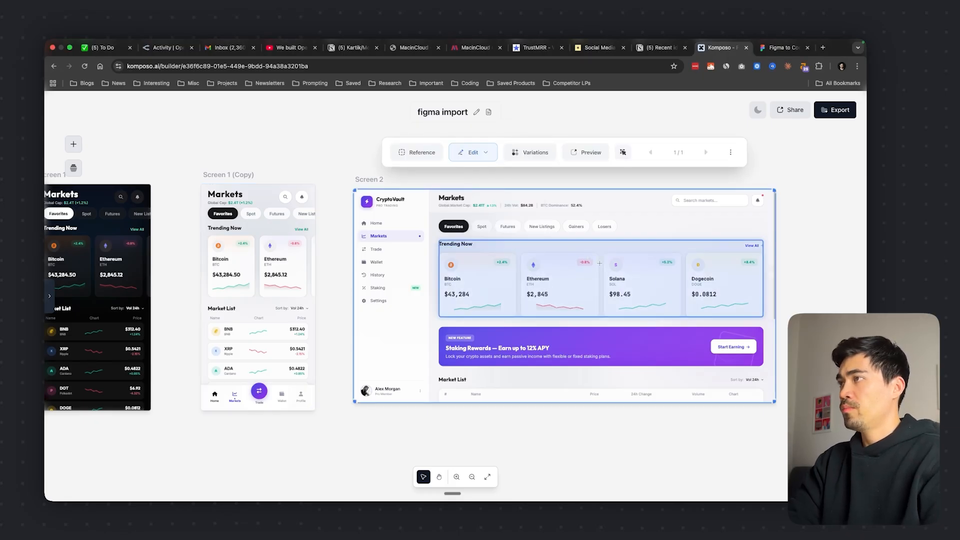
{"action": "left_click", "coordinate": [623, 246]}
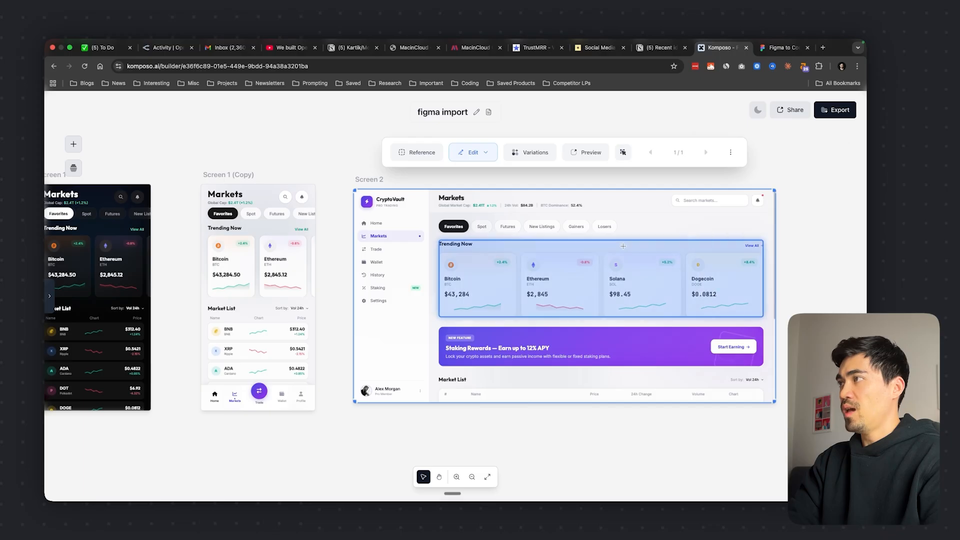
{"action": "key", "text": "super+v"}
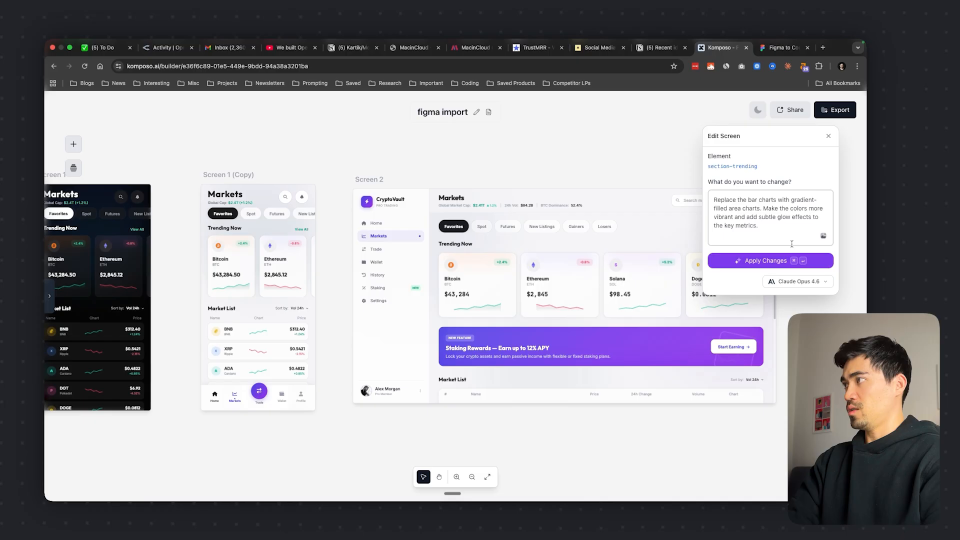
{"action": "left_click", "coordinate": [765, 263]}
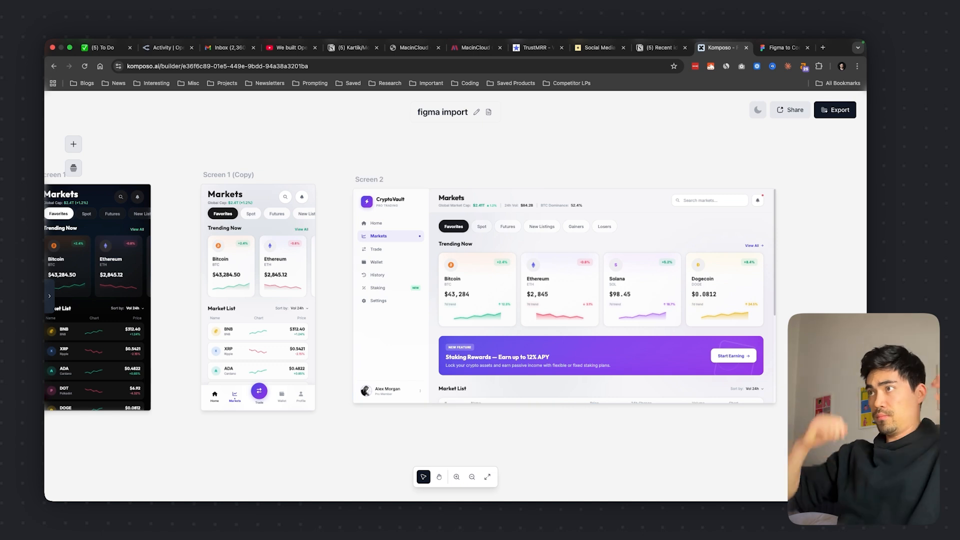
Compare versions 1 and 2 of Screen 2, focusing on the Trending Now charts, and leave version 2 active
{"action": "left_click", "coordinate": [601, 340]}
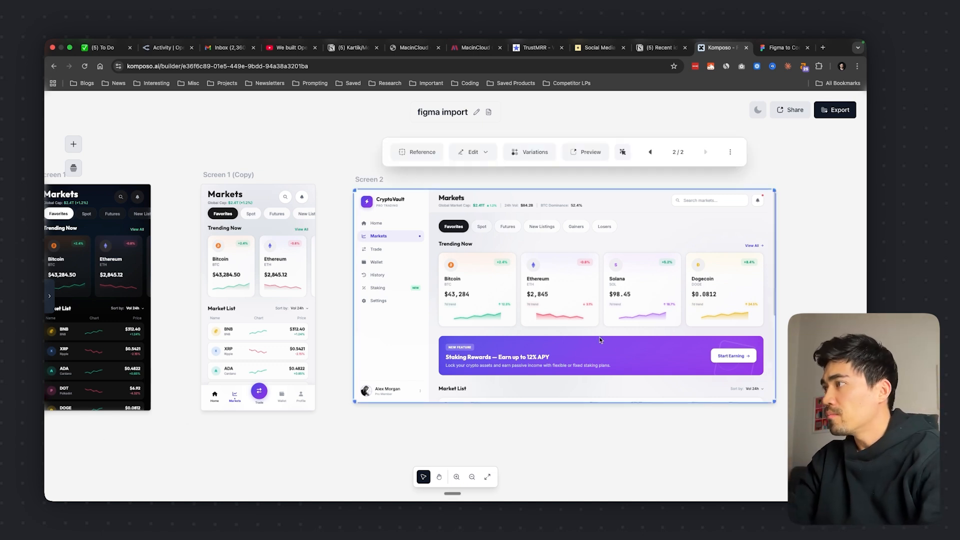
{"action": "scroll", "coordinate": [607, 438], "scroll_direction": "up", "scroll_amount": 2}
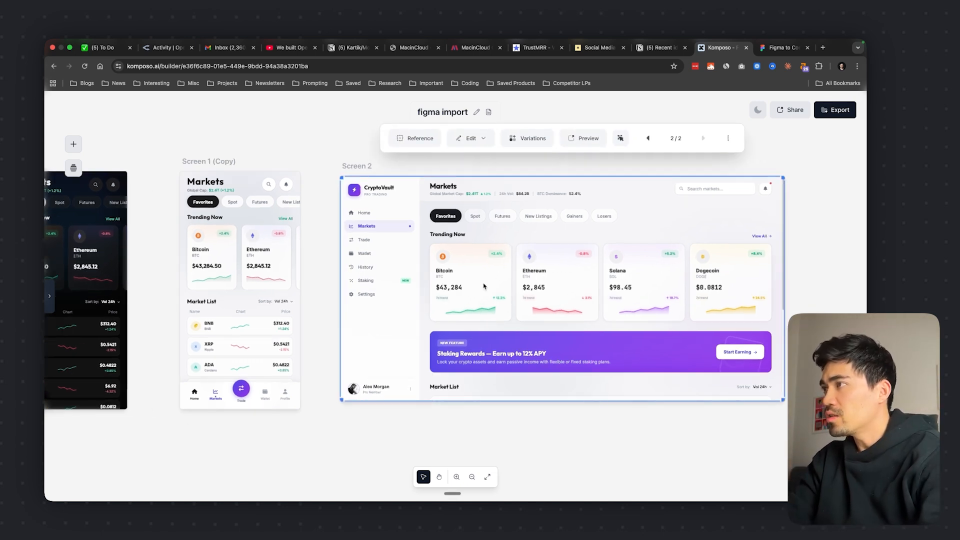
{"action": "left_click", "coordinate": [649, 140]}
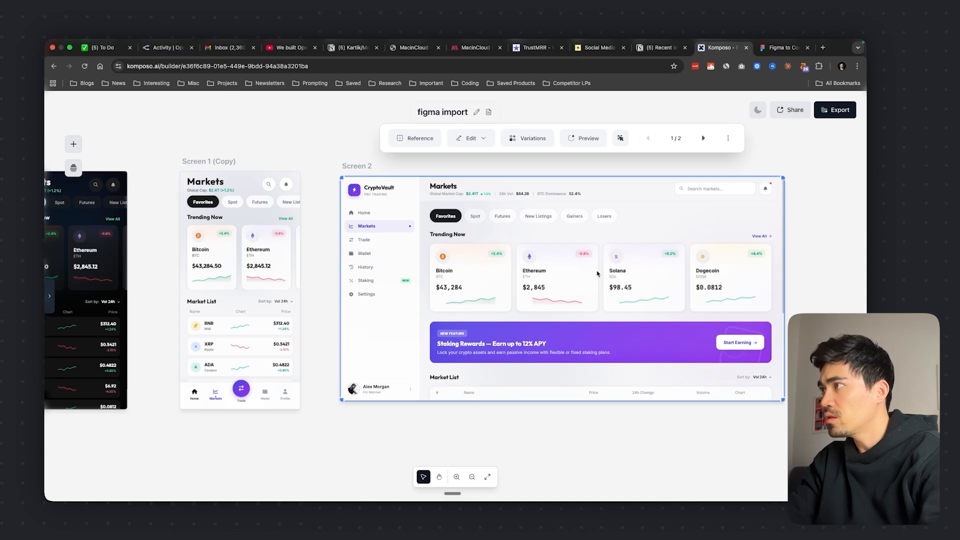
{"action": "left_click", "coordinate": [704, 139]}
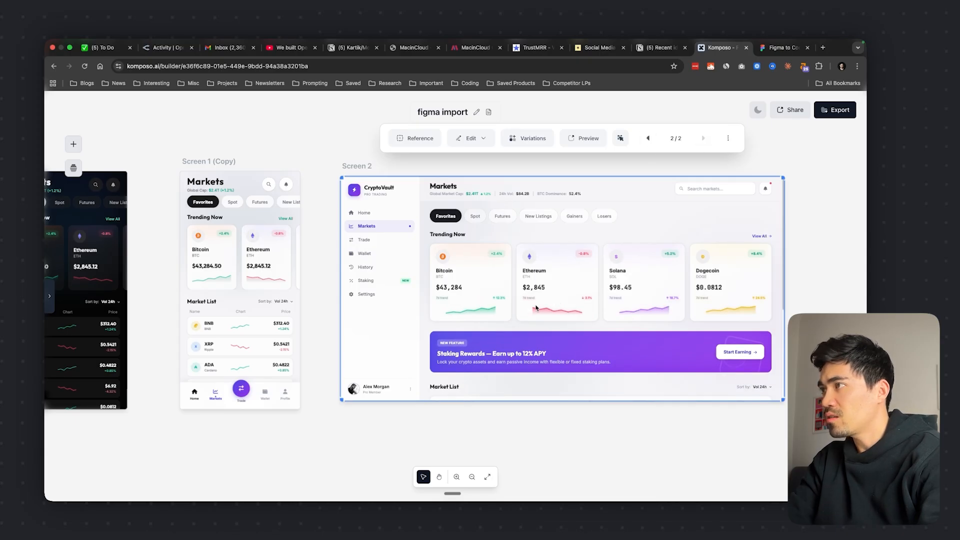
{"action": "left_click", "coordinate": [648, 140]}
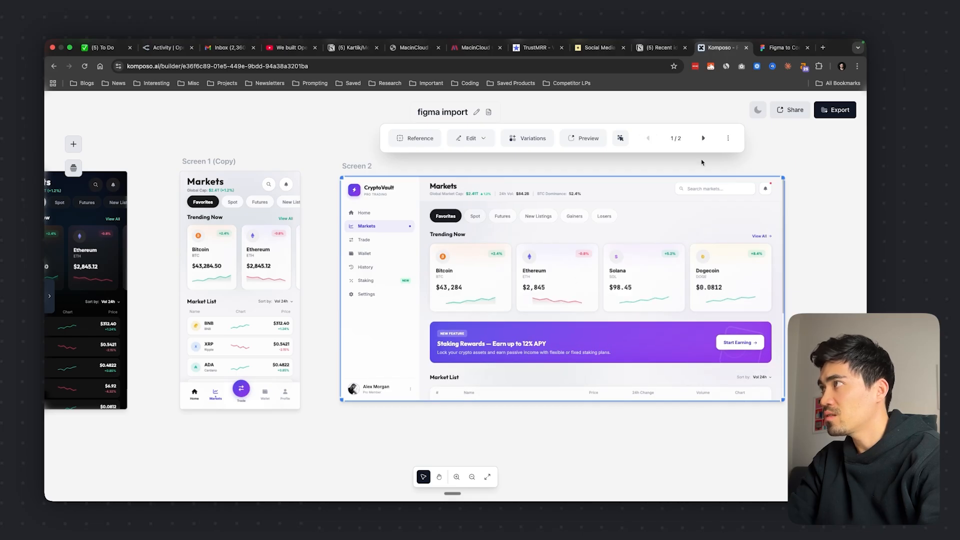
{"action": "left_click", "coordinate": [704, 138]}
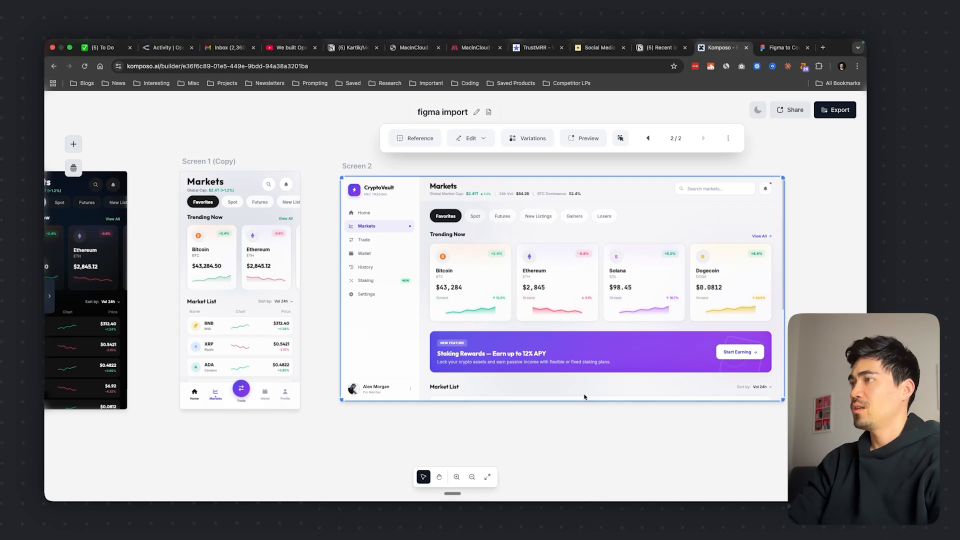
{"action": "left_click", "coordinate": [322, 352]}
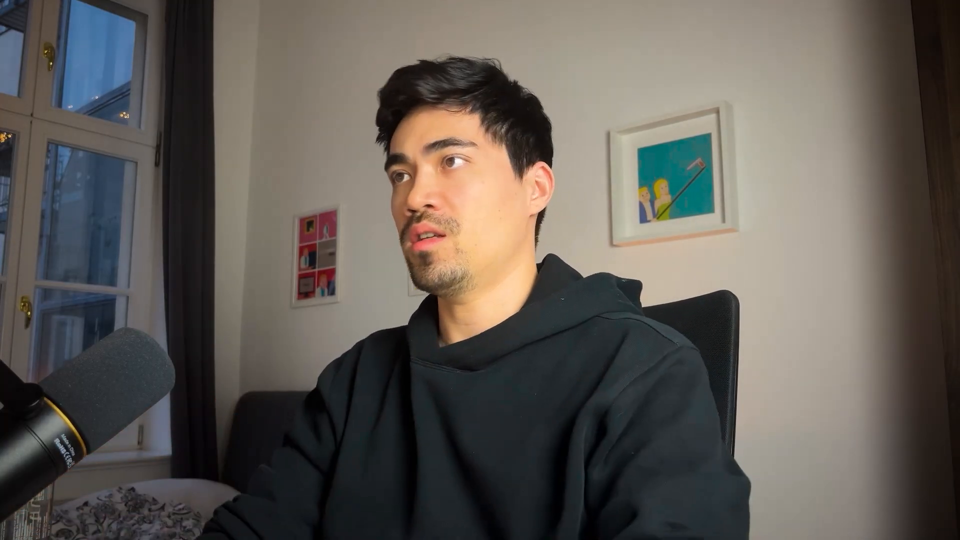
Generate 3 variations of Screen 1 (Copy) using Gemini 3 Flash, the Style variation type and the Medium creative range
{"action": "left_click", "coordinate": [260, 298]}
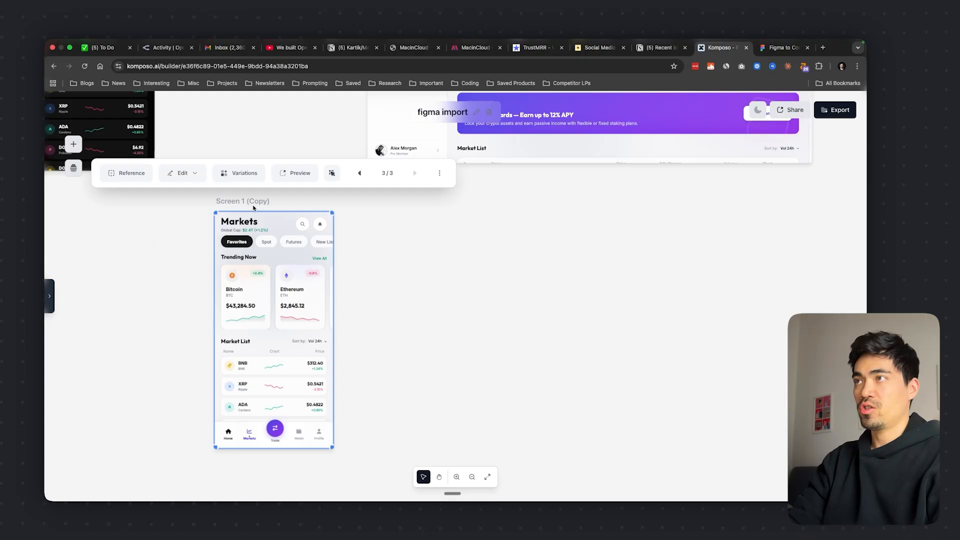
{"action": "left_click", "coordinate": [240, 173]}
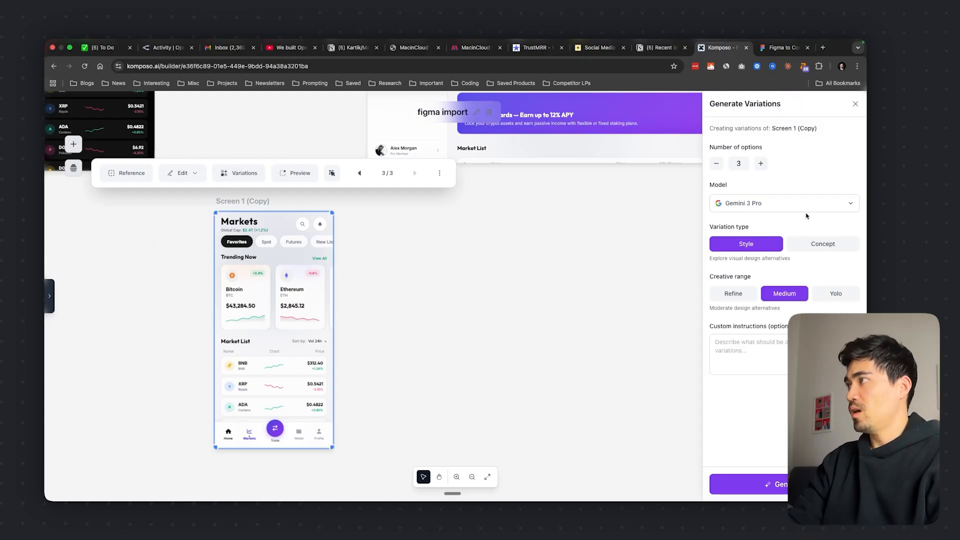
{"action": "left_click", "coordinate": [779, 205]}
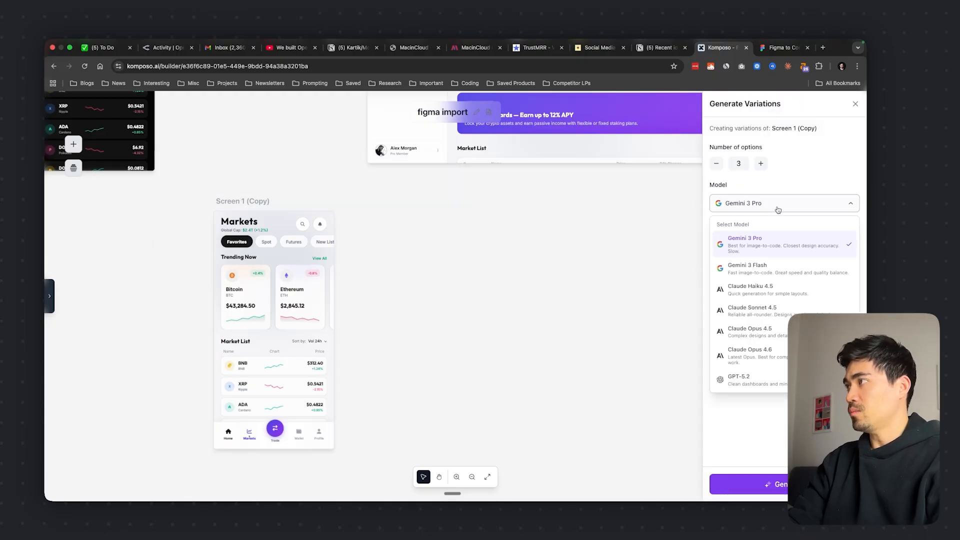
{"action": "left_click", "coordinate": [760, 274]}
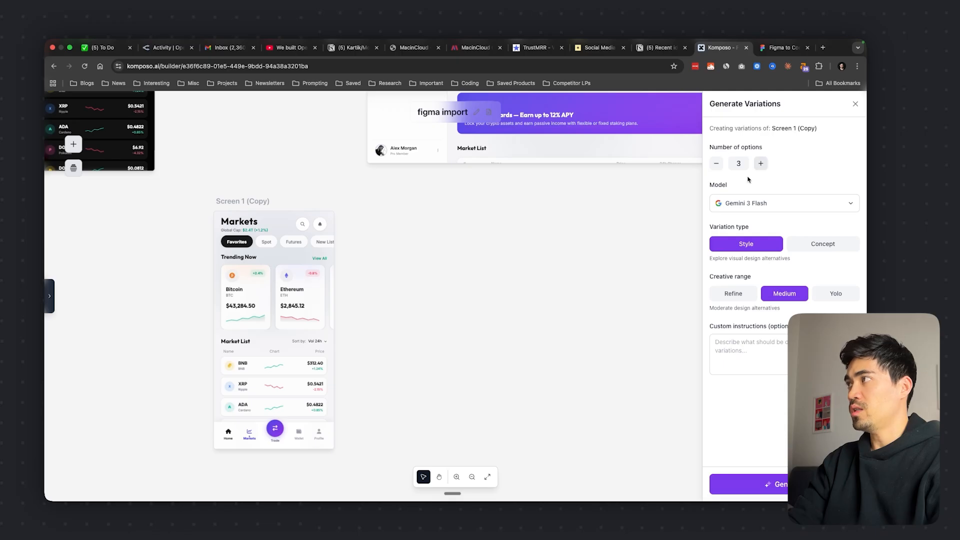
{"action": "scroll", "coordinate": [617, 268], "scroll_direction": "right", "scroll_amount": 3}
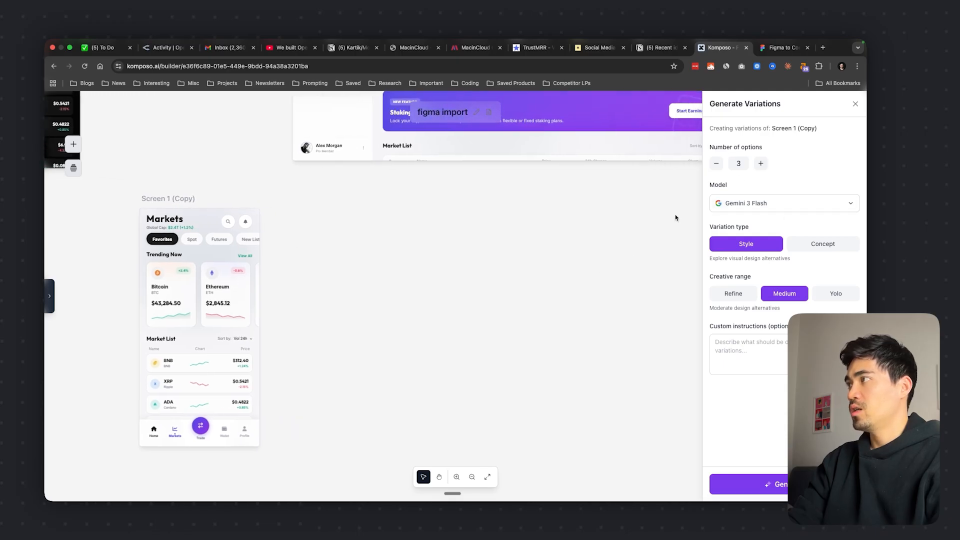
{"action": "left_click", "coordinate": [762, 205]}
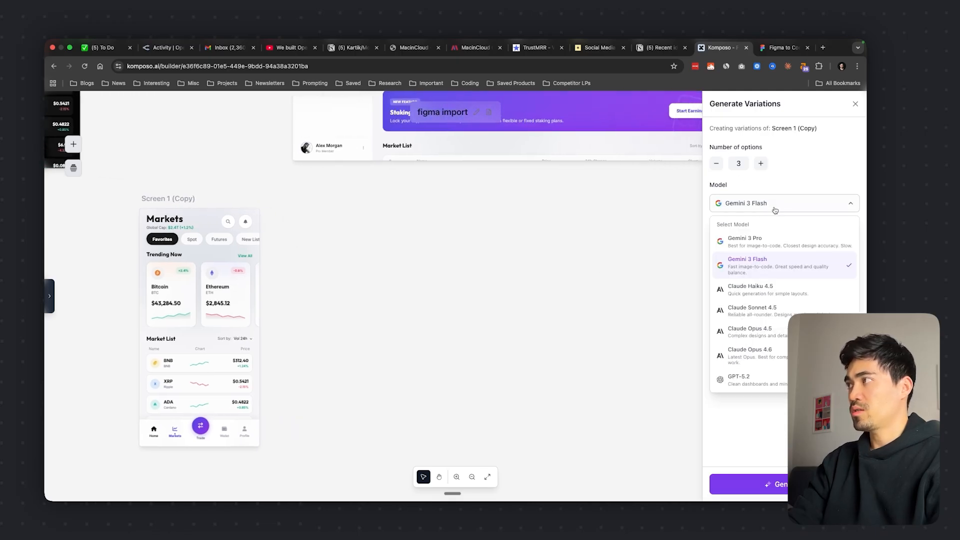
{"action": "left_click", "coordinate": [772, 207]}
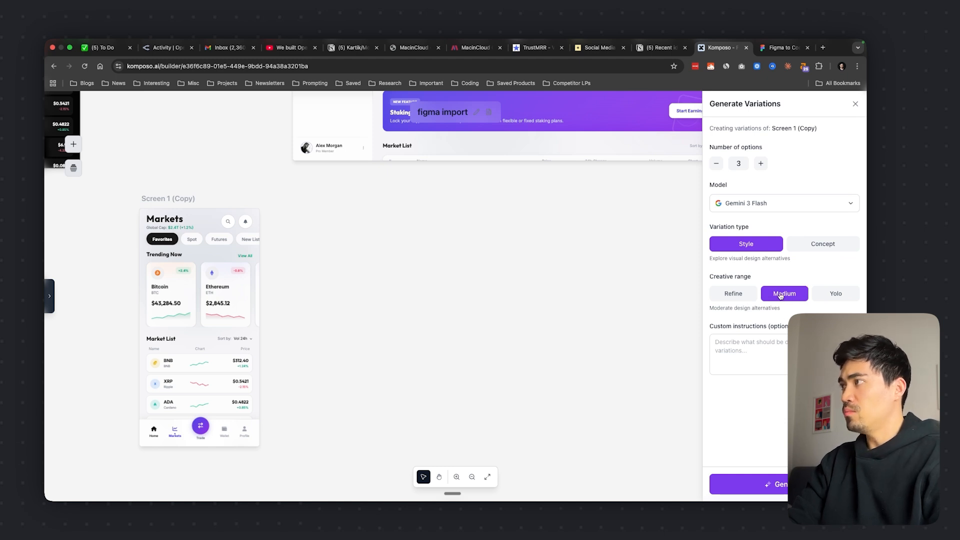
{"action": "left_click", "coordinate": [779, 484]}
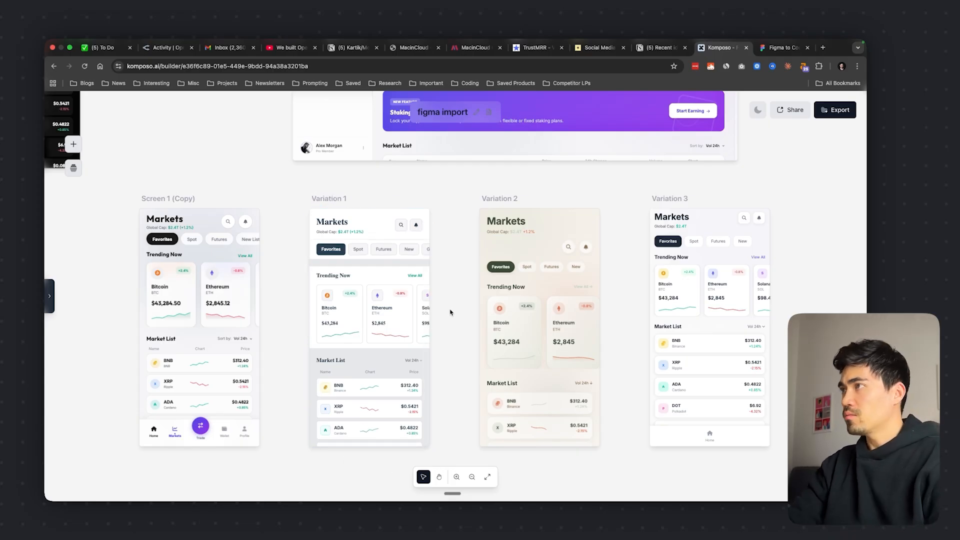
Examine the three generated variations beside Screen 1 (Copy), looking through Variation 1 down to its Market List
{"action": "left_click", "coordinate": [564, 310]}
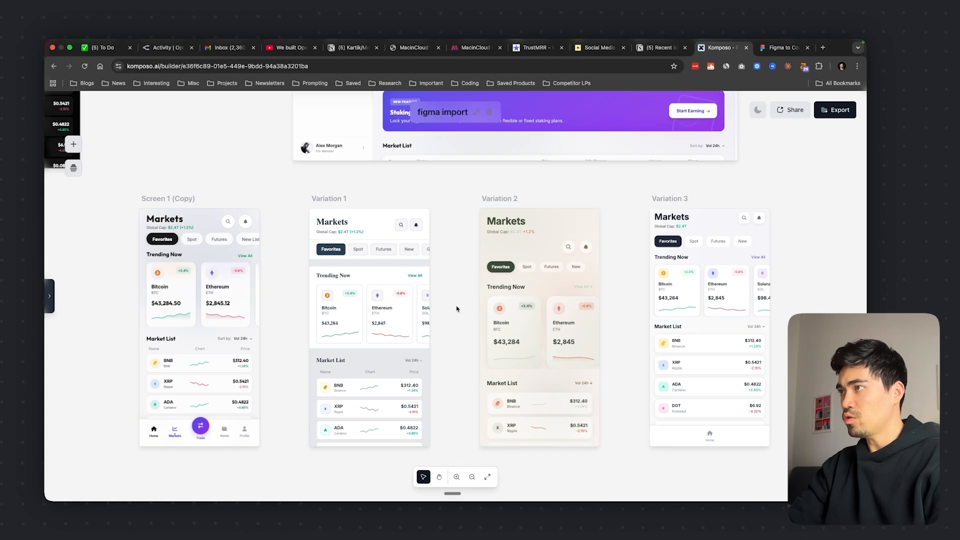
{"action": "left_click", "coordinate": [498, 301]}
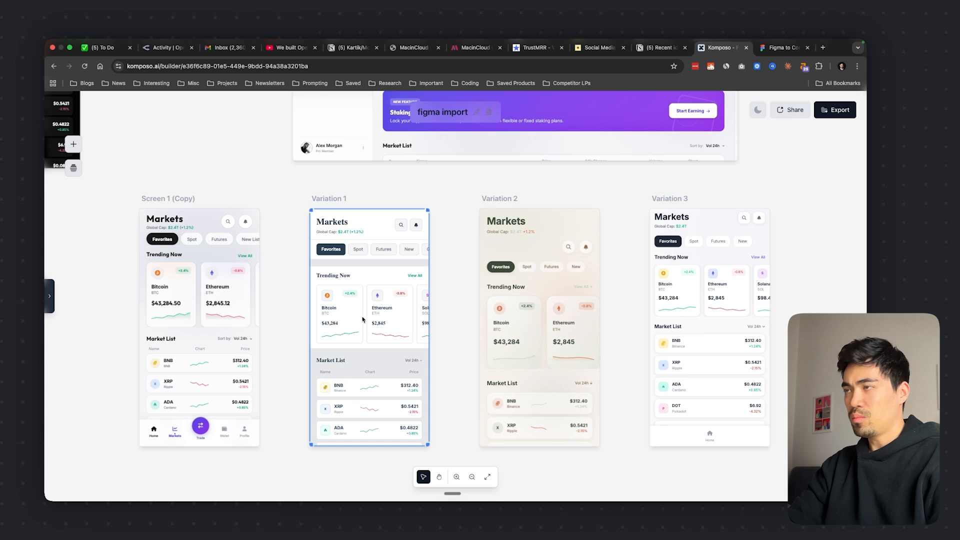
{"action": "left_click", "coordinate": [363, 299]}
{"action": "scroll", "coordinate": [363, 299], "scroll_direction": "down", "scroll_amount": 5}
{"action": "scroll", "coordinate": [363, 299], "scroll_direction": "up", "scroll_amount": 3}
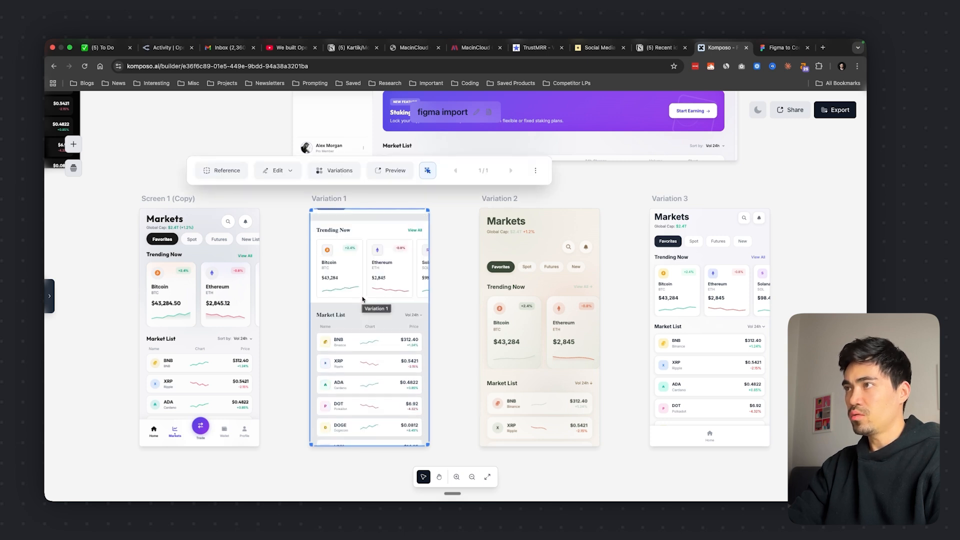
{"action": "scroll", "coordinate": [359, 288], "scroll_direction": "up", "scroll_amount": 2}
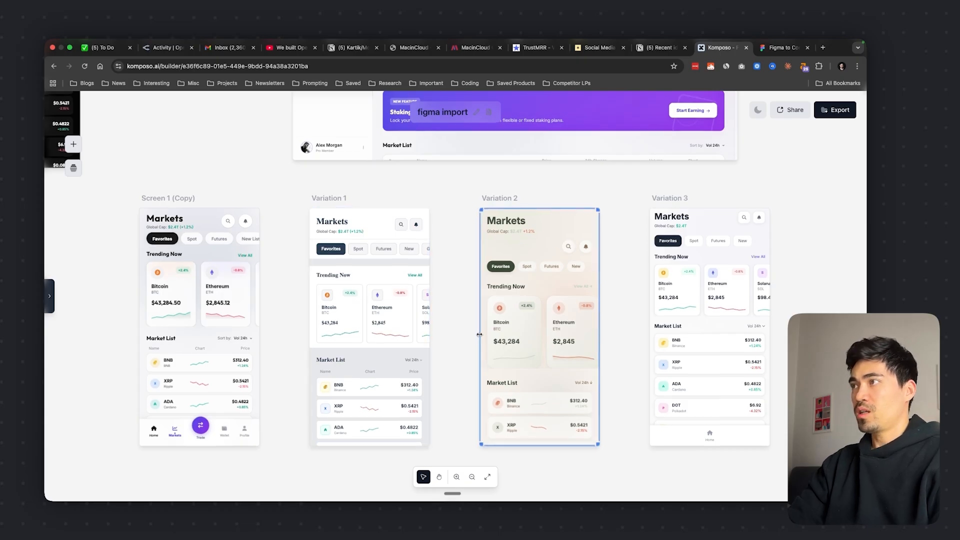
{"action": "scroll", "coordinate": [386, 259], "scroll_direction": "down", "scroll_amount": 2}
{"action": "left_click", "coordinate": [368, 278]}
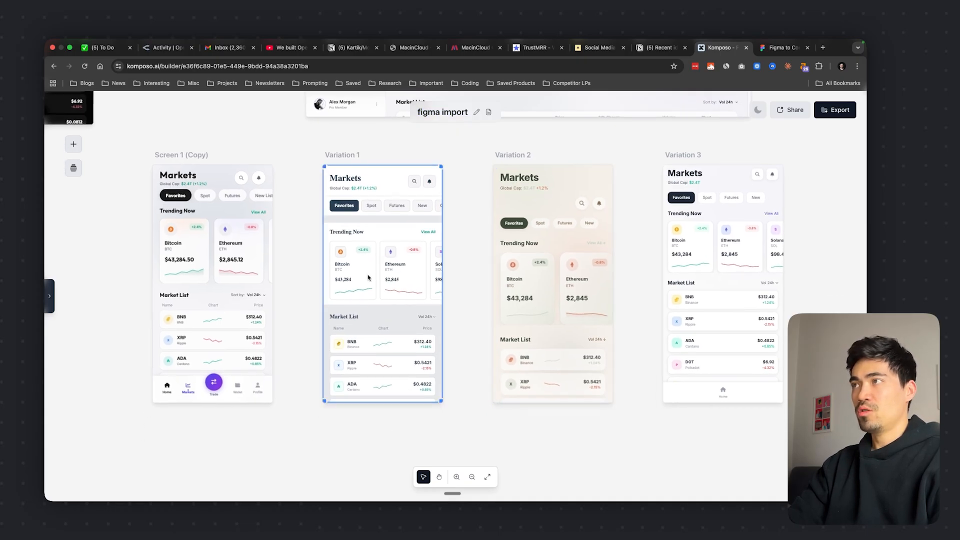
{"action": "scroll", "coordinate": [369, 277], "scroll_direction": "up", "scroll_amount": 1}
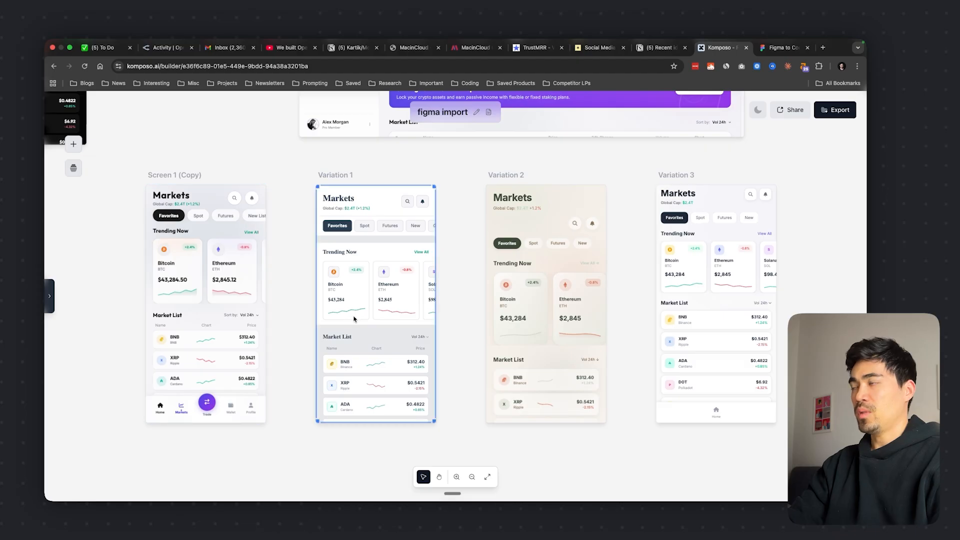
Review the models offered for generating variations of Screen 1 (Copy), and close the settings without generating anything
{"action": "left_click", "coordinate": [217, 289]}
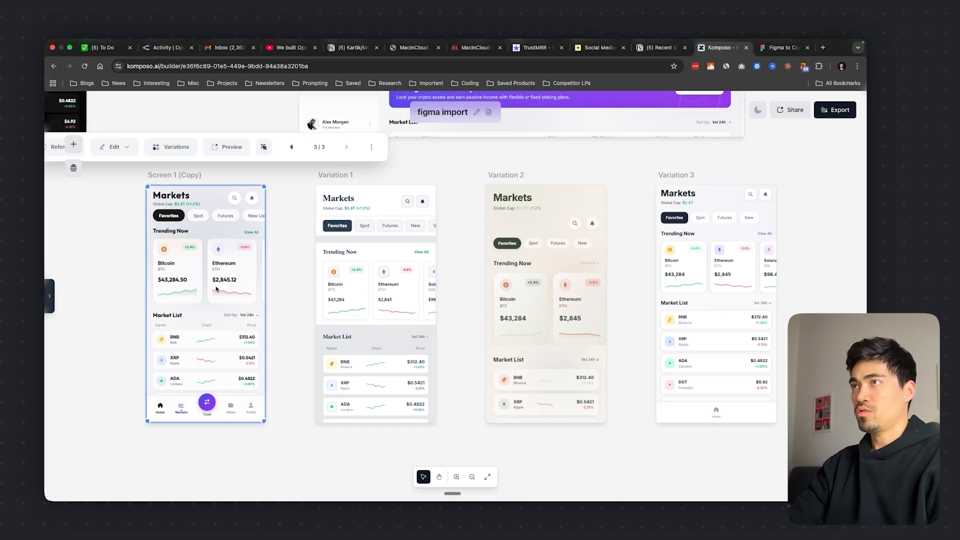
{"action": "left_click", "coordinate": [174, 142]}
{"action": "left_click", "coordinate": [779, 202]}
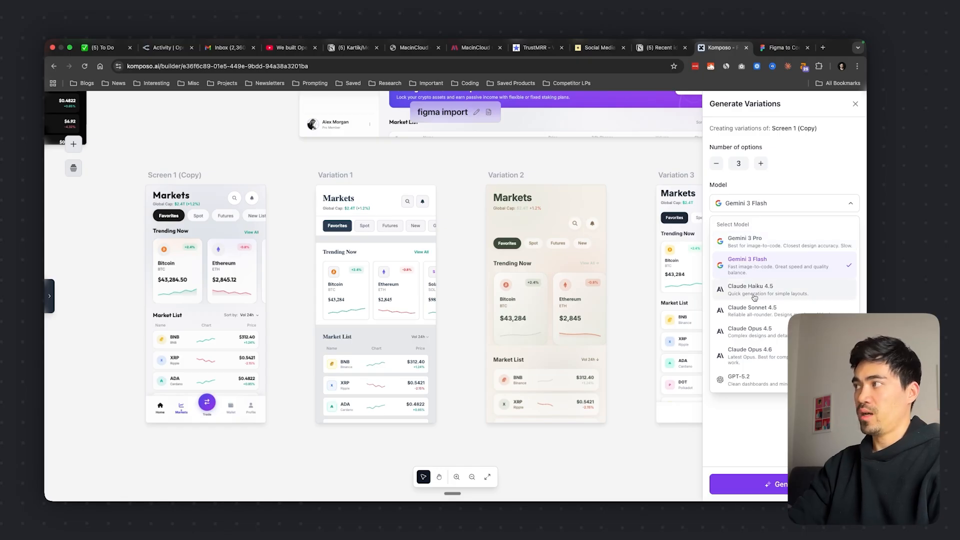
{"action": "left_click", "coordinate": [770, 204]}
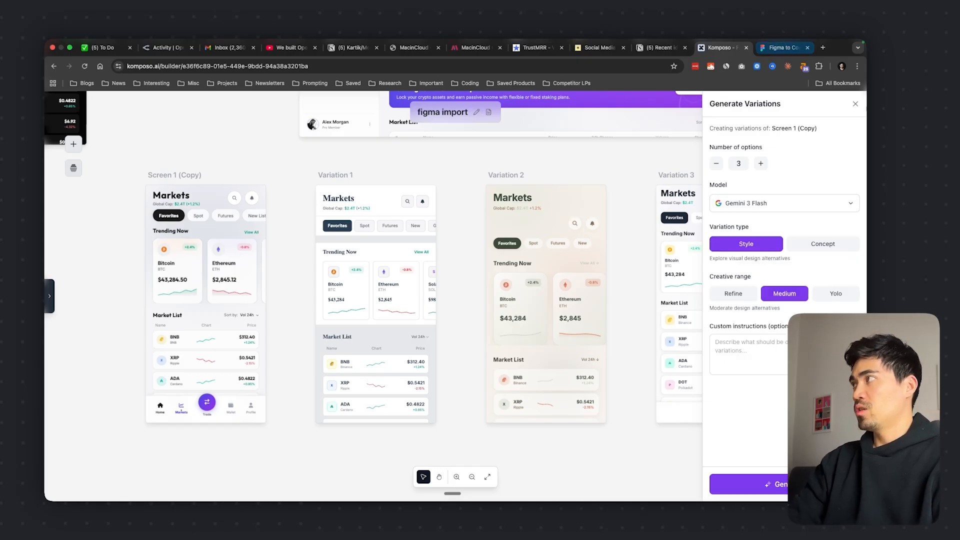
{"action": "left_click", "coordinate": [856, 104]}
{"action": "left_click", "coordinate": [537, 291]}
{"action": "left_click", "coordinate": [445, 328]}
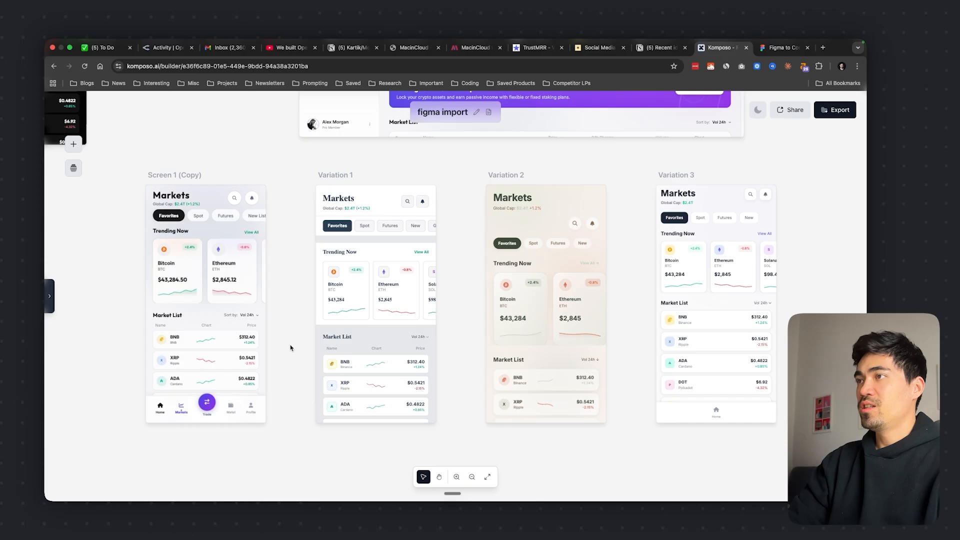
Move Screen 1 (Copy) out of the variations row into the empty canvas area below it
{"action": "scroll", "coordinate": [291, 345], "scroll_direction": "down", "scroll_amount": 5}
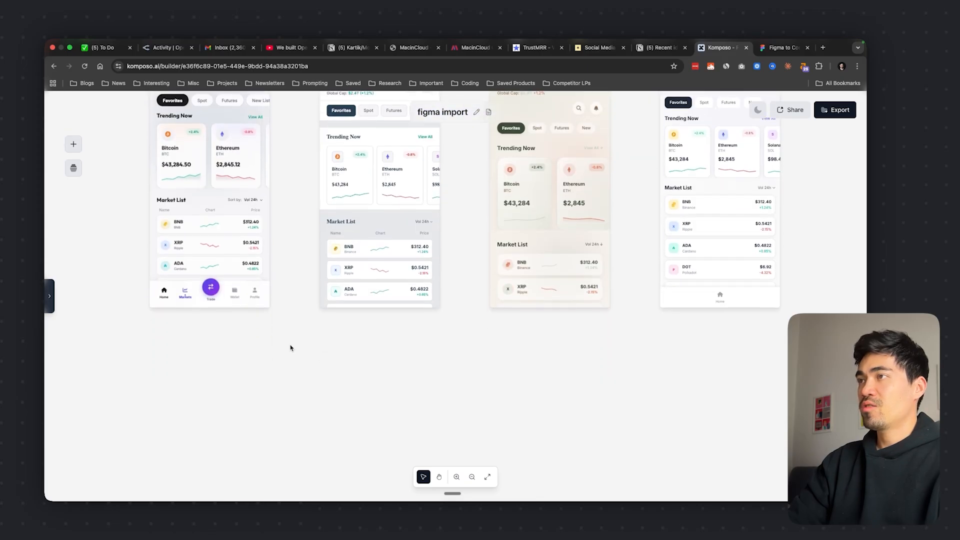
{"action": "left_click", "coordinate": [227, 161]}
{"action": "left_click_drag", "start_coordinate": [227, 162], "coordinate": [224, 399]}
{"action": "scroll", "coordinate": [224, 399], "scroll_direction": "down", "scroll_amount": 3}
{"action": "scroll", "coordinate": [224, 399], "scroll_direction": "left", "scroll_amount": 2}
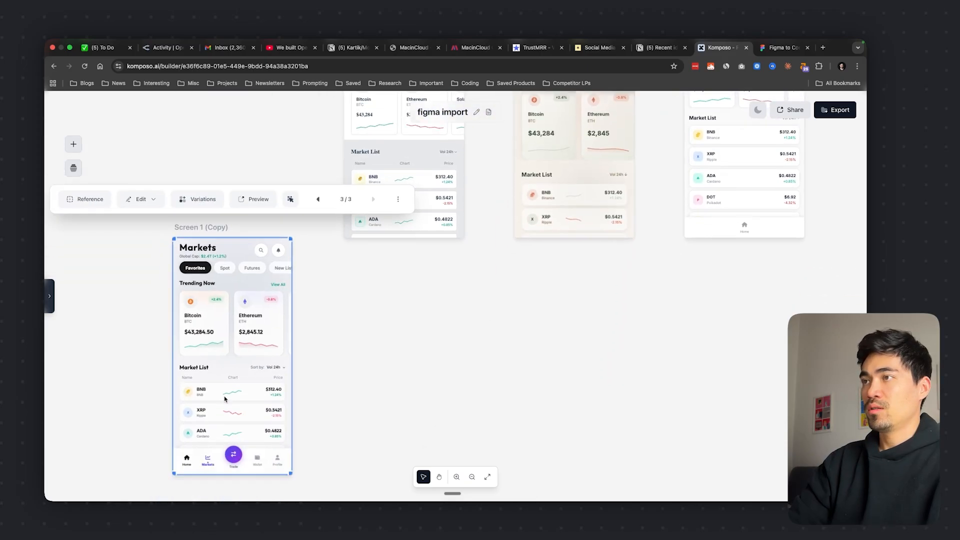
Attach Screen 1 (Copy) as the reference for a new design prompt
{"action": "scroll", "coordinate": [225, 399], "scroll_direction": "up", "scroll_amount": 5}
{"action": "scroll", "coordinate": [225, 398], "scroll_direction": "left", "scroll_amount": 1}
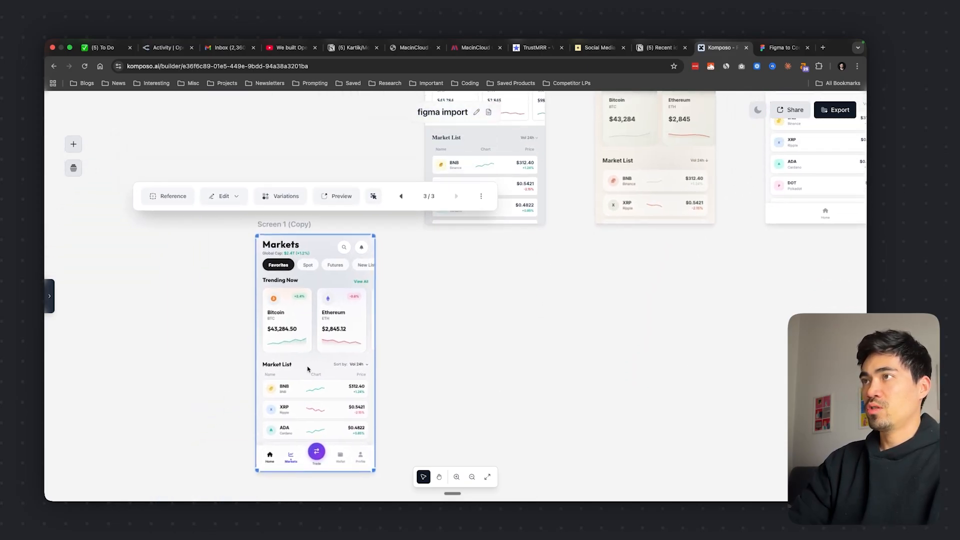
{"action": "left_click", "coordinate": [168, 196]}
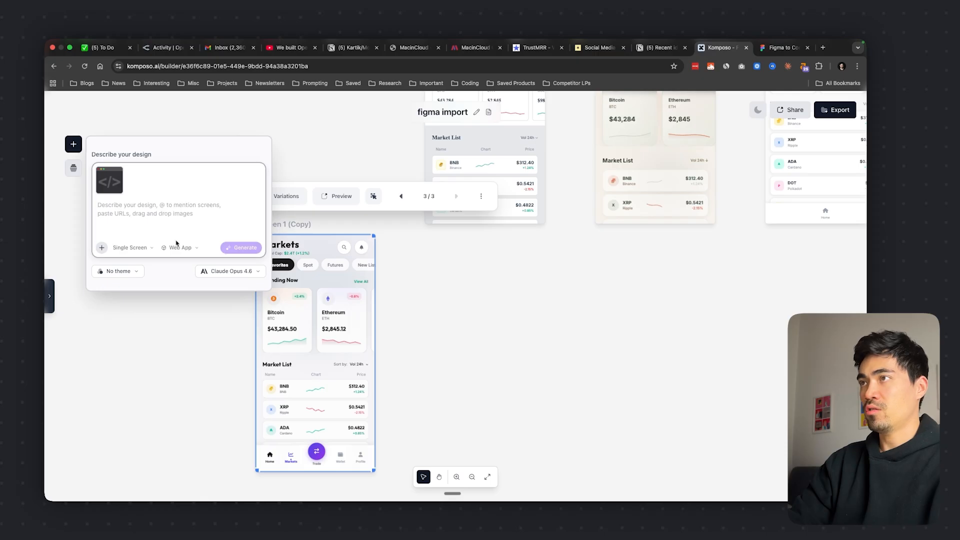
{"action": "left_click", "coordinate": [161, 216]}
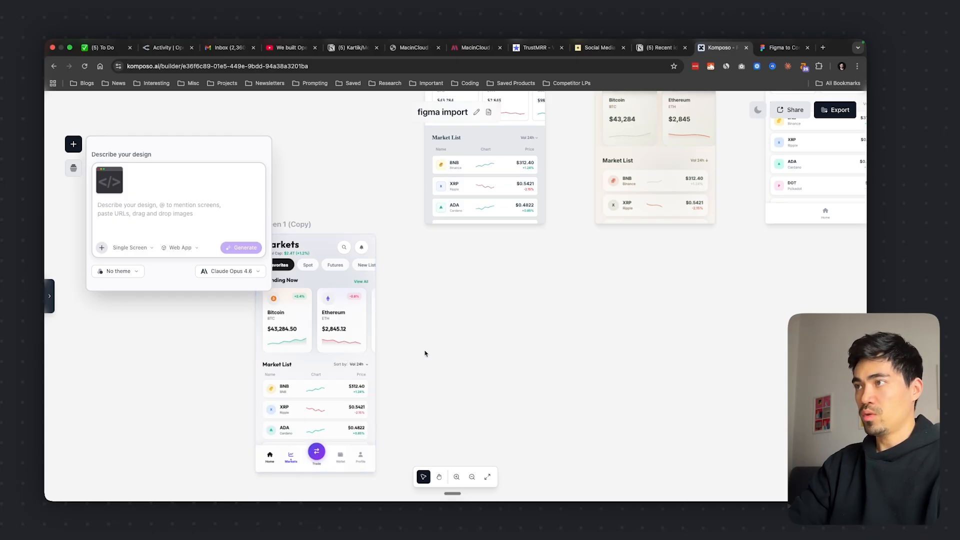
Generate a single Mobile App screen with the prompt 'for this app i want you to create the "wallet" screen'
{"action": "scroll", "coordinate": [381, 365], "scroll_direction": "right", "scroll_amount": 3}
{"action": "scroll", "coordinate": [319, 378], "scroll_direction": "down", "scroll_amount": 1}
{"action": "scroll", "coordinate": [395, 379], "scroll_direction": "down", "scroll_amount": 2}
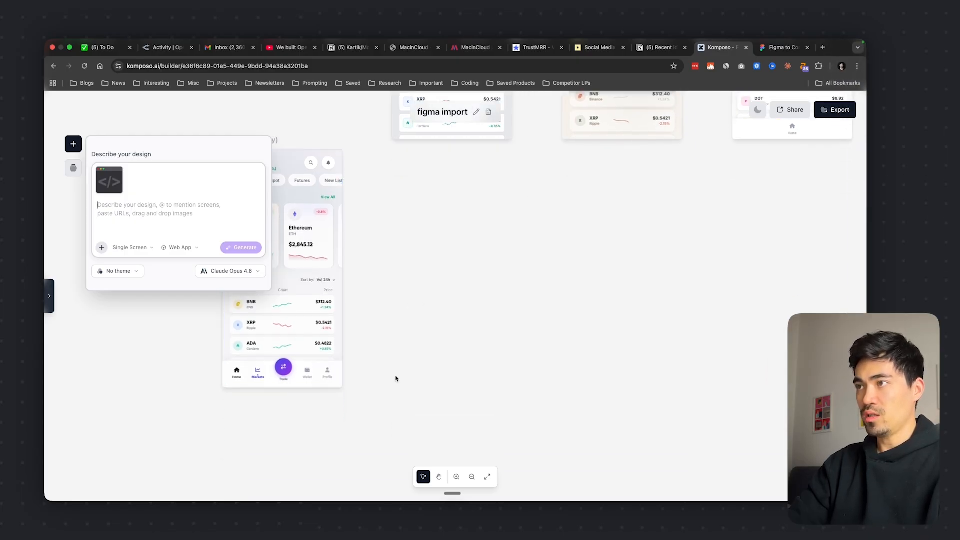
{"action": "scroll", "coordinate": [395, 380], "scroll_direction": "left", "scroll_amount": 4}
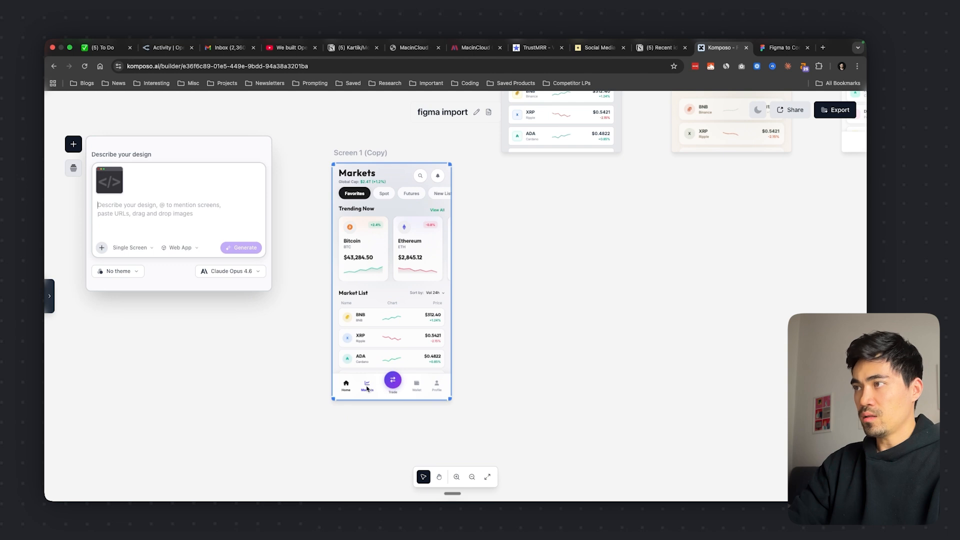
{"action": "scroll", "coordinate": [389, 362], "scroll_direction": "up", "scroll_amount": 2}
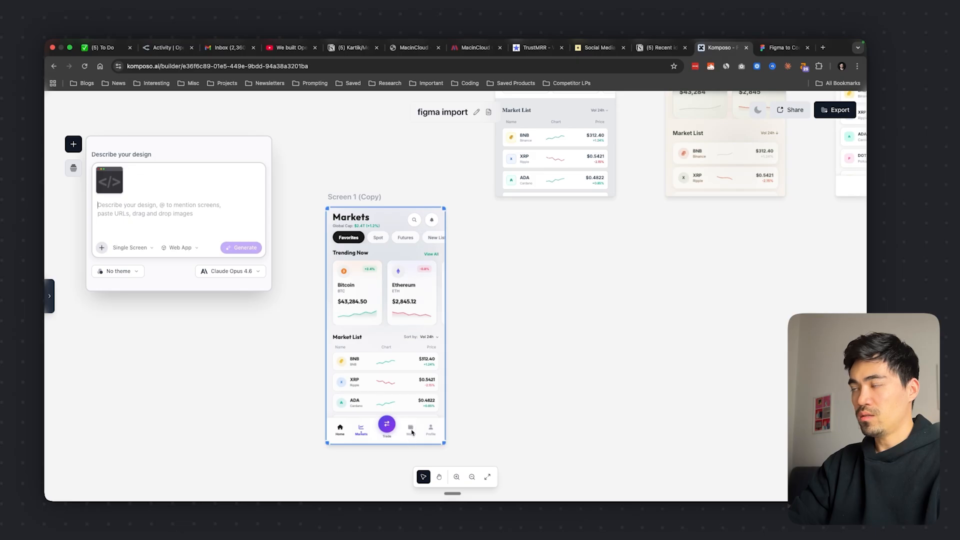
{"action": "left_click", "coordinate": [157, 209]}
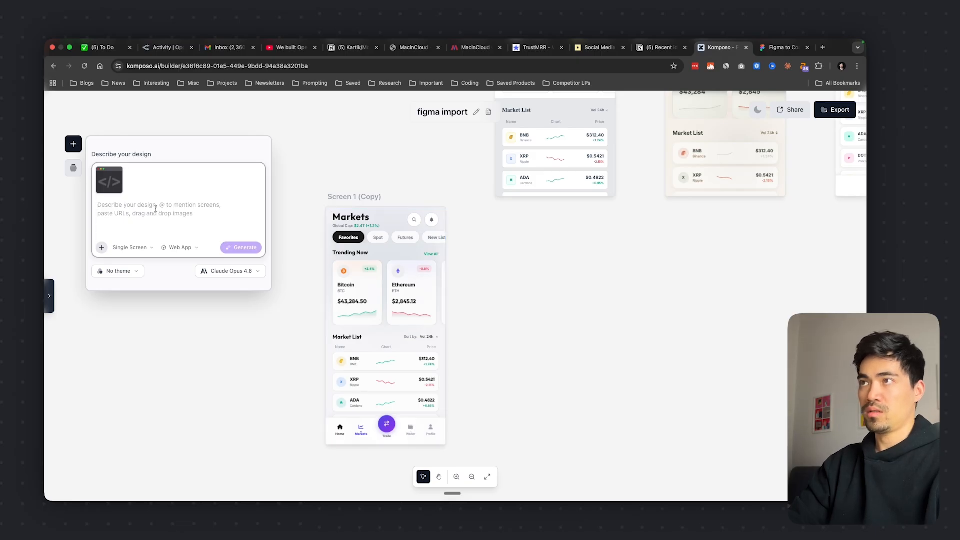
{"action": "type", "text": "for this app i want you to create the \"wallet\" sc"}
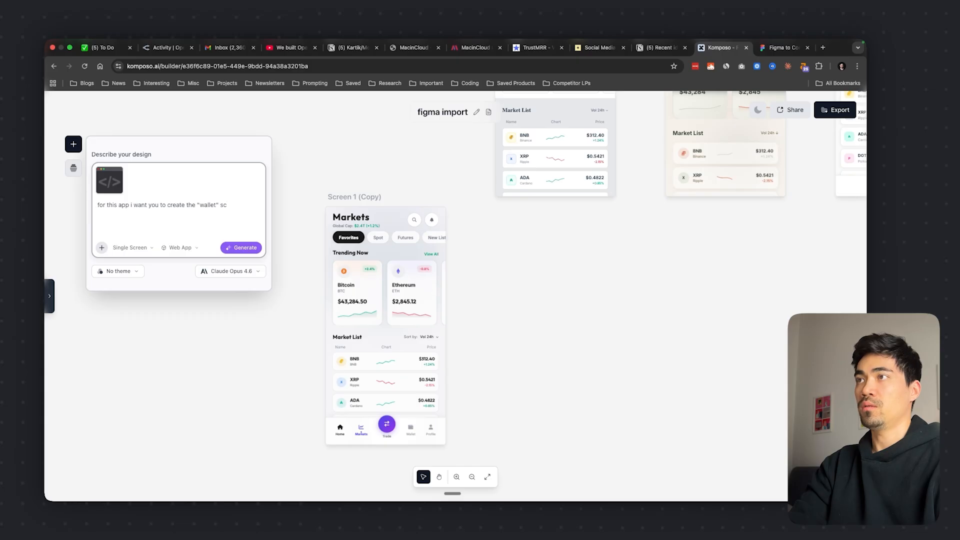
{"action": "type", "text": "reen"}
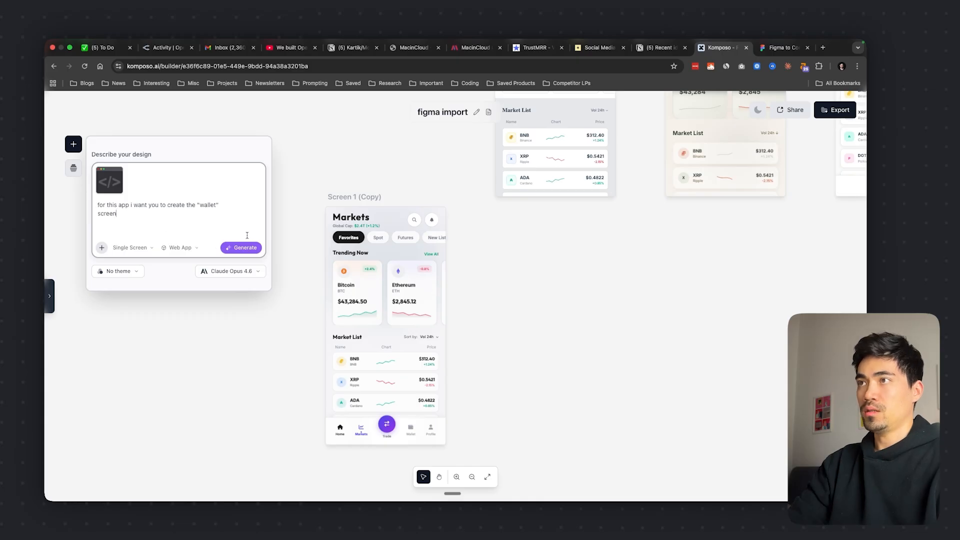
{"action": "left_click", "coordinate": [182, 248]}
{"action": "left_click", "coordinate": [173, 272]}
{"action": "left_click", "coordinate": [245, 248]}
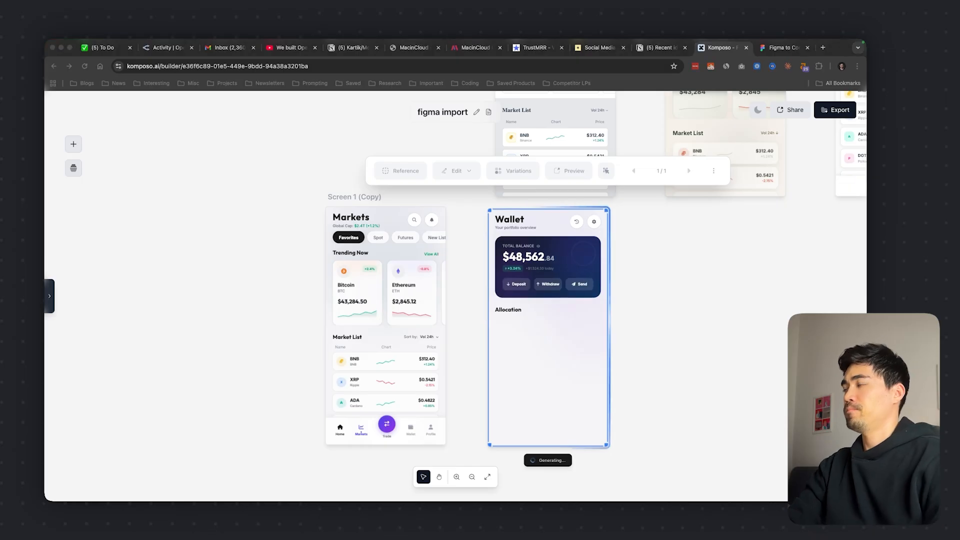
Generate another wallet screen with Screen 1 (Copy) as reference, asking to keep the exact same style as the reference
{"action": "left_click", "coordinate": [364, 352]}
{"action": "left_click", "coordinate": [225, 170]}
{"action": "type", "text": "create the \""}
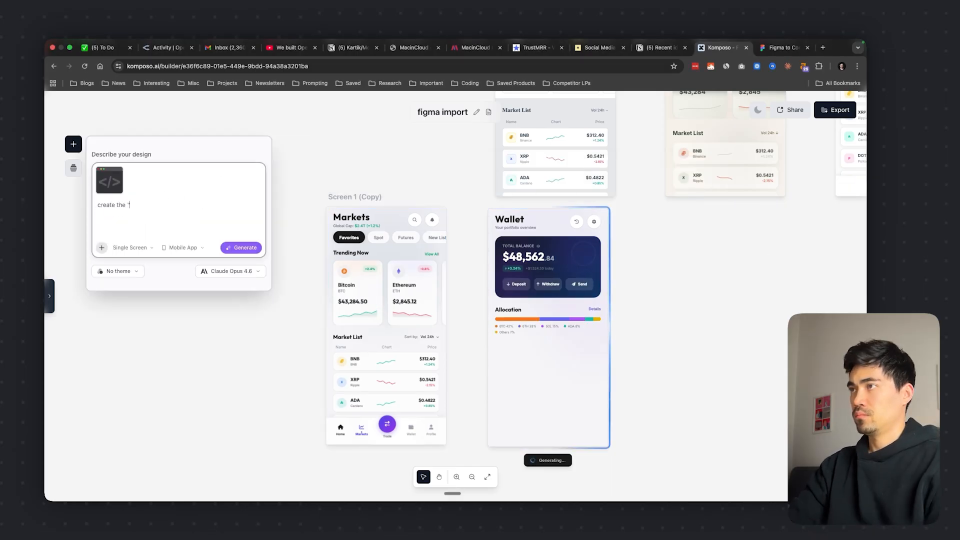
{"action": "type", "text": "wallet screen of this app. keeps the exact same style as the reference"}
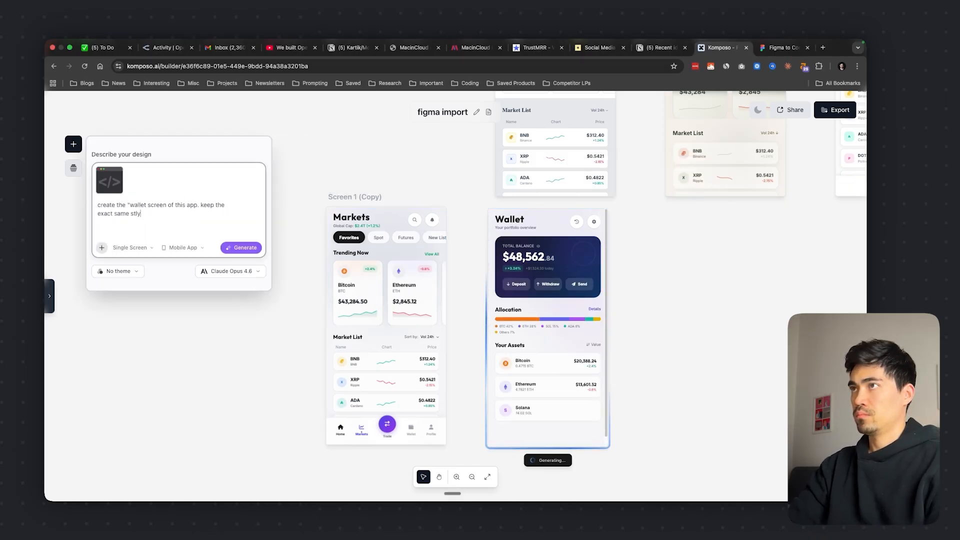
{"action": "left_click", "coordinate": [241, 248]}
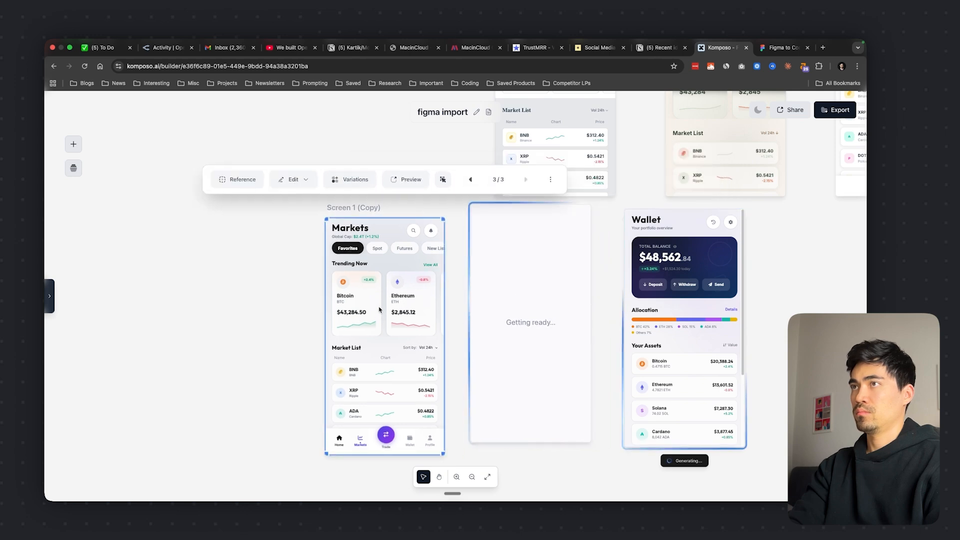
Adjust the placement of the two generated Wallet screens and delete the one with the navy balance card
{"action": "left_click_drag", "start_coordinate": [726, 234], "coordinate": [723, 234]}
{"action": "left_click_drag", "start_coordinate": [553, 262], "coordinate": [560, 262]}
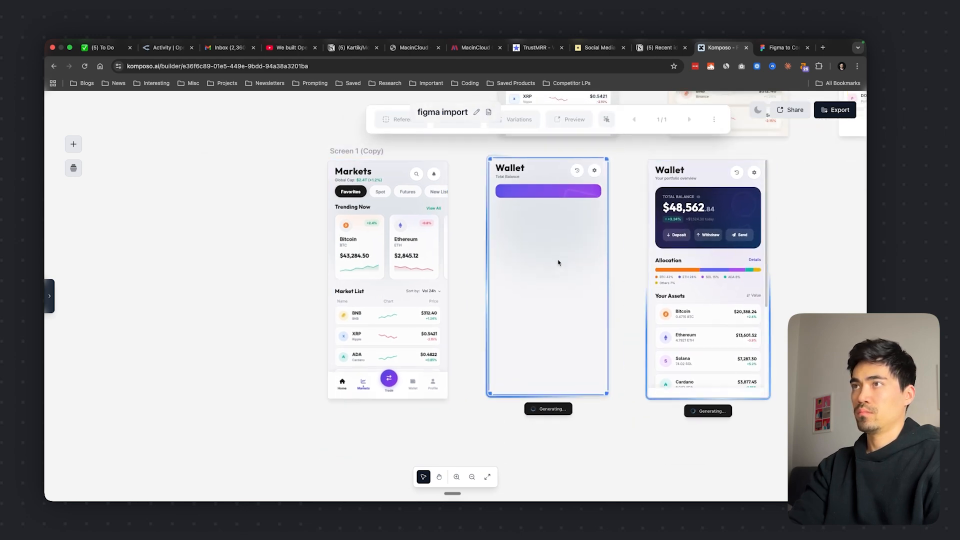
{"action": "left_click", "coordinate": [724, 259]}
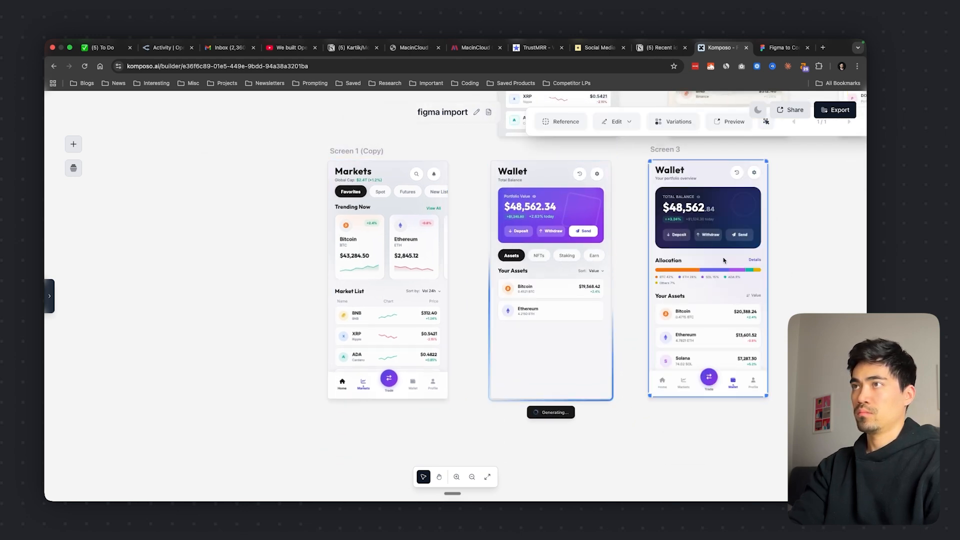
{"action": "key", "text": "Delete"}
{"action": "scroll", "coordinate": [579, 308], "scroll_direction": "down", "scroll_amount": 5}
{"action": "scroll", "coordinate": [607, 325], "scroll_direction": "up", "scroll_amount": 5}
{"action": "scroll", "coordinate": [607, 325], "scroll_direction": "up", "scroll_amount": 1}
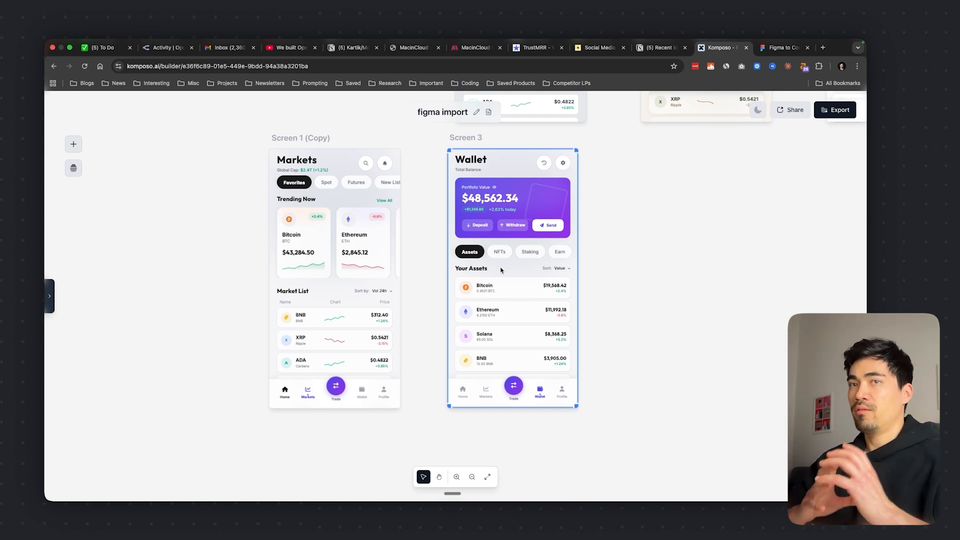
Examine the HTML source code of the remaining Wallet screen, Screen 3, and close the code preview
{"action": "left_click", "coordinate": [851, 246]}
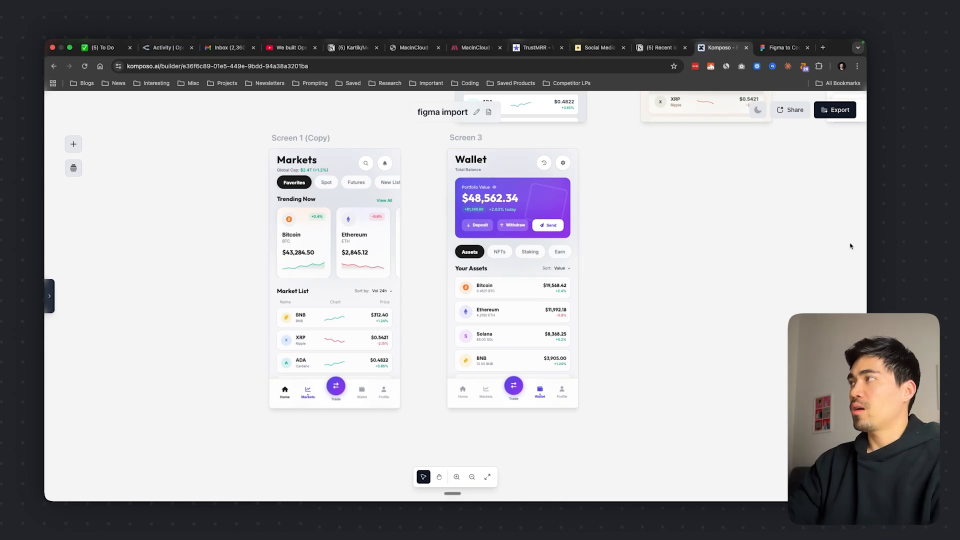
{"action": "scroll", "coordinate": [629, 321], "scroll_direction": "down", "scroll_amount": 3}
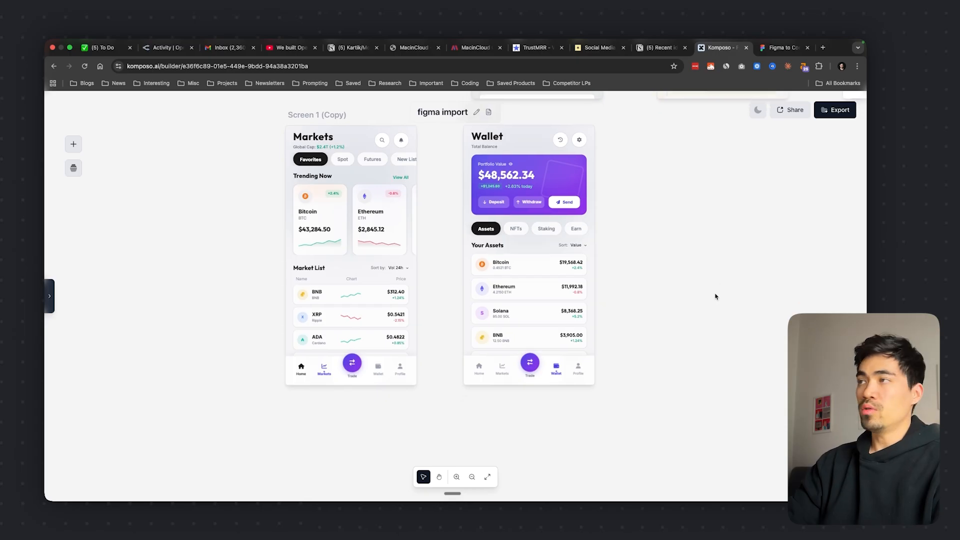
{"action": "scroll", "coordinate": [638, 300], "scroll_direction": "up", "scroll_amount": 2}
{"action": "left_click", "coordinate": [520, 325]}
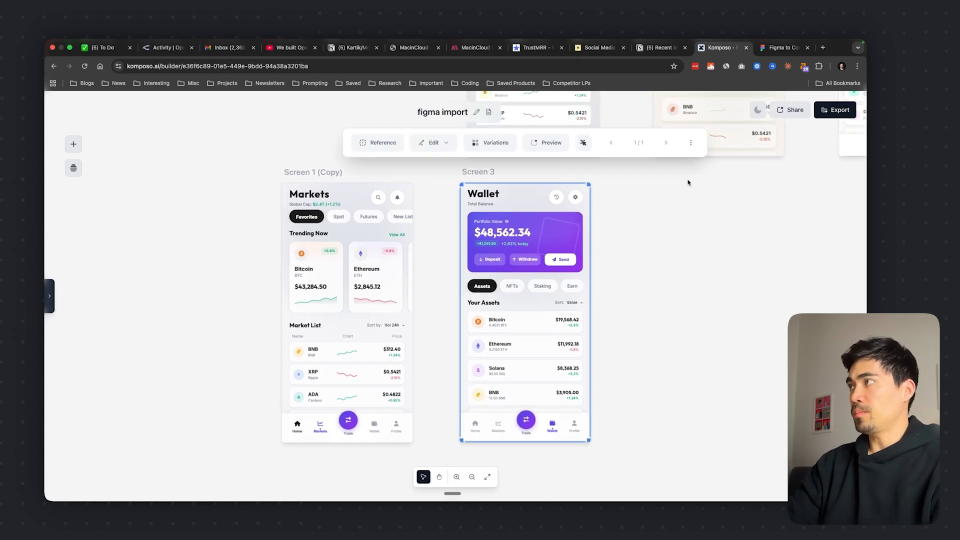
{"action": "left_click", "coordinate": [691, 144]}
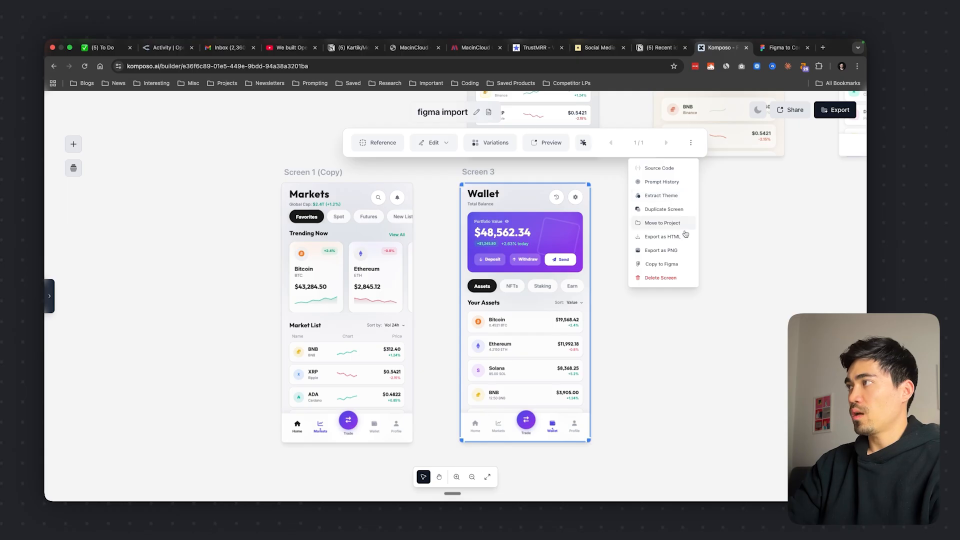
{"action": "left_click", "coordinate": [663, 169]}
{"action": "scroll", "coordinate": [810, 199], "scroll_direction": "down", "scroll_amount": 5}
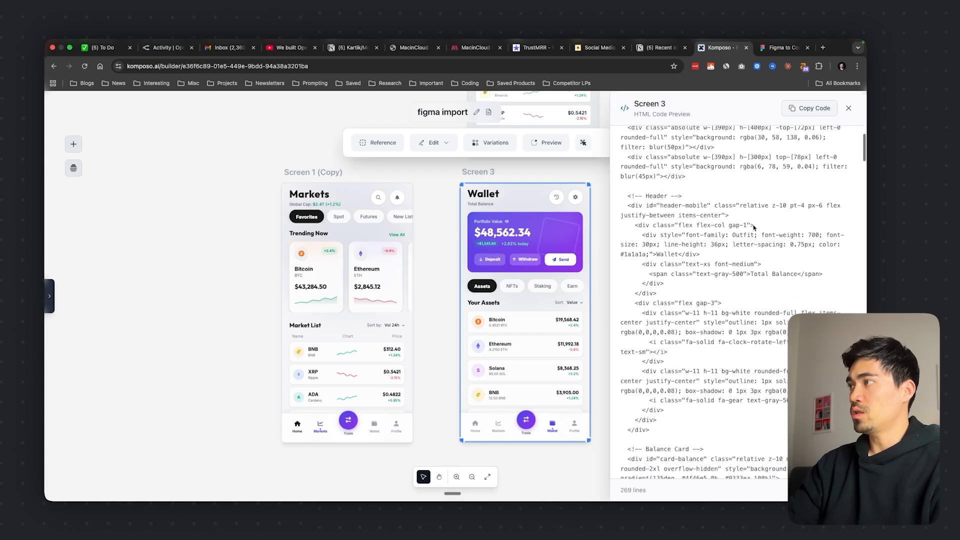
{"action": "scroll", "coordinate": [810, 175], "scroll_direction": "up", "scroll_amount": 5}
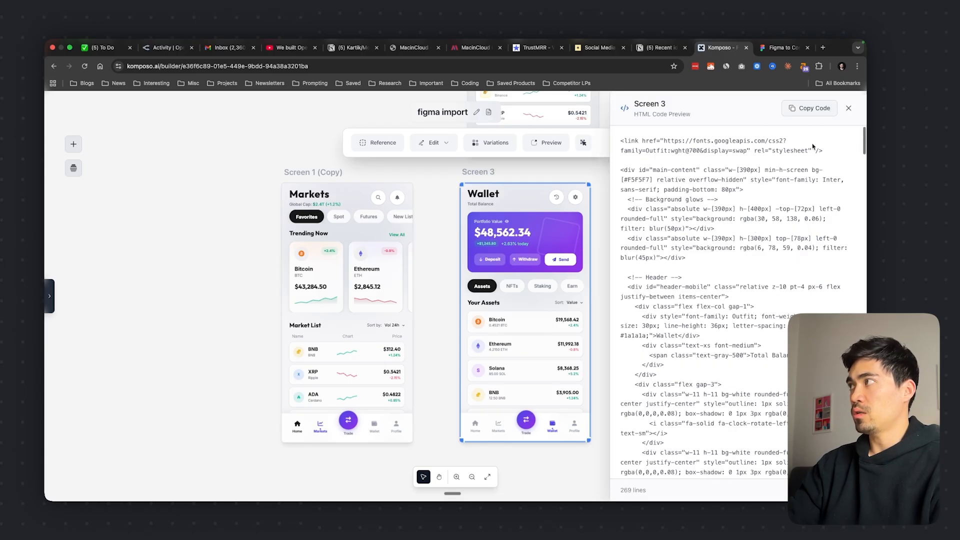
{"action": "left_click", "coordinate": [849, 109]}
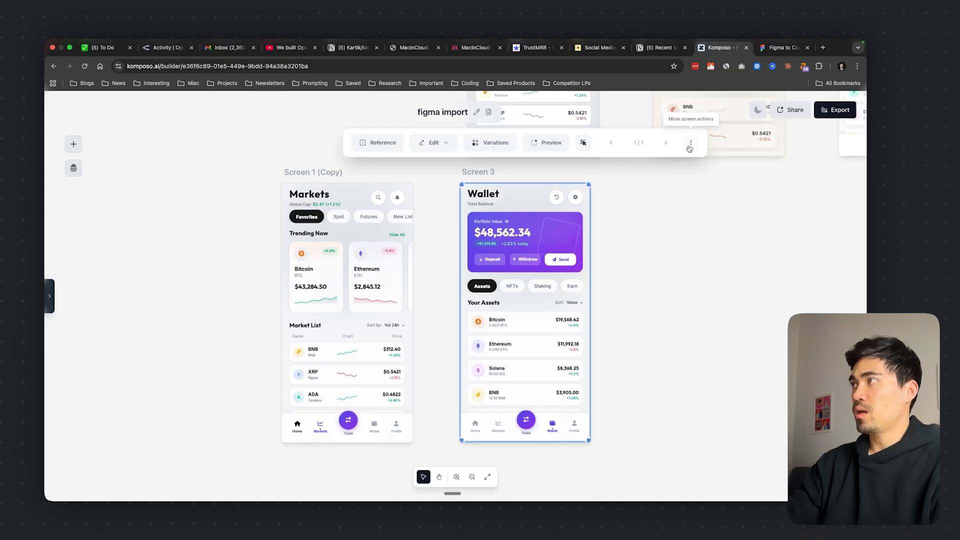
Export Screen 3 as an HTML file and deselect the screen
{"action": "left_click", "coordinate": [690, 143]}
{"action": "left_click", "coordinate": [650, 237]}
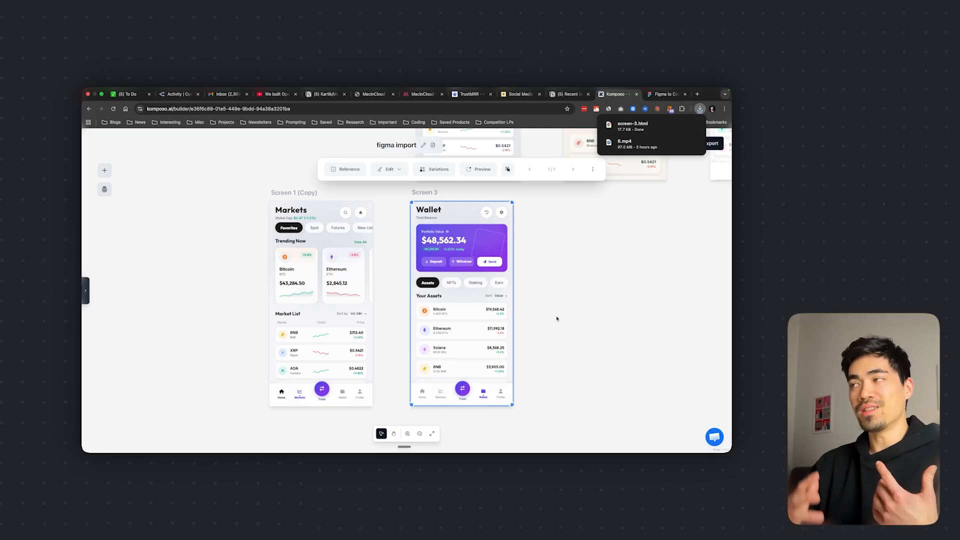
{"action": "left_click", "coordinate": [571, 278]}
Start a project export, look through the list of screens, and continue with all eight selected
{"action": "left_click", "coordinate": [703, 145]}
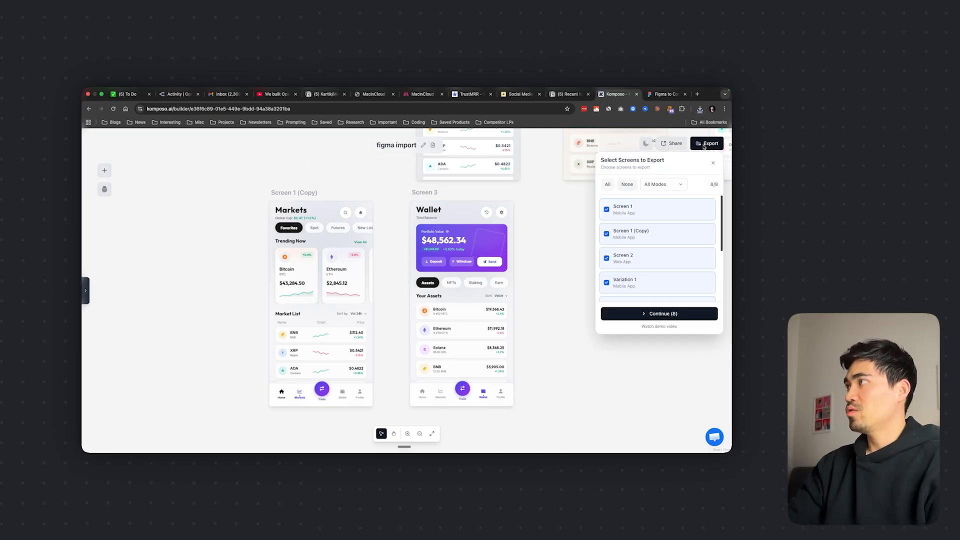
{"action": "scroll", "coordinate": [652, 236], "scroll_direction": "down", "scroll_amount": 2}
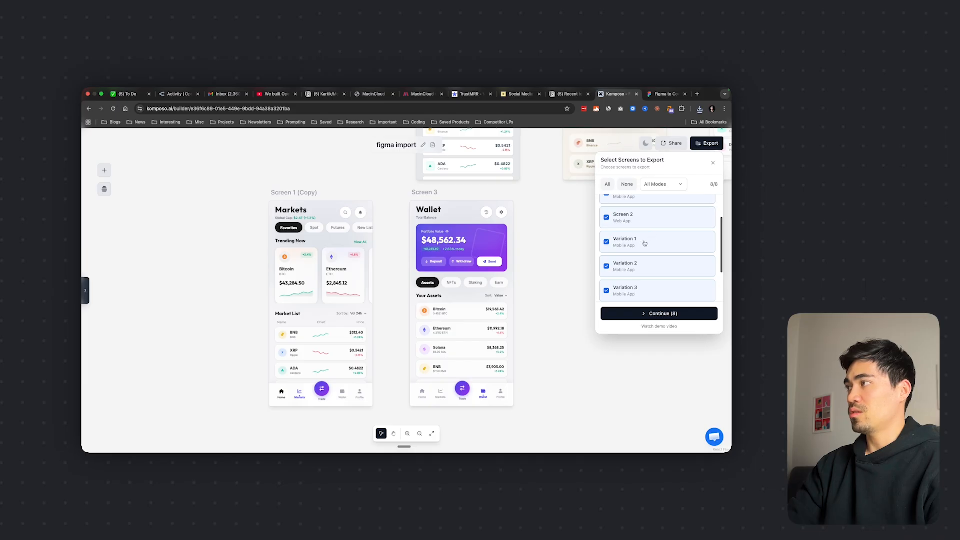
{"action": "scroll", "coordinate": [645, 243], "scroll_direction": "down", "scroll_amount": 3}
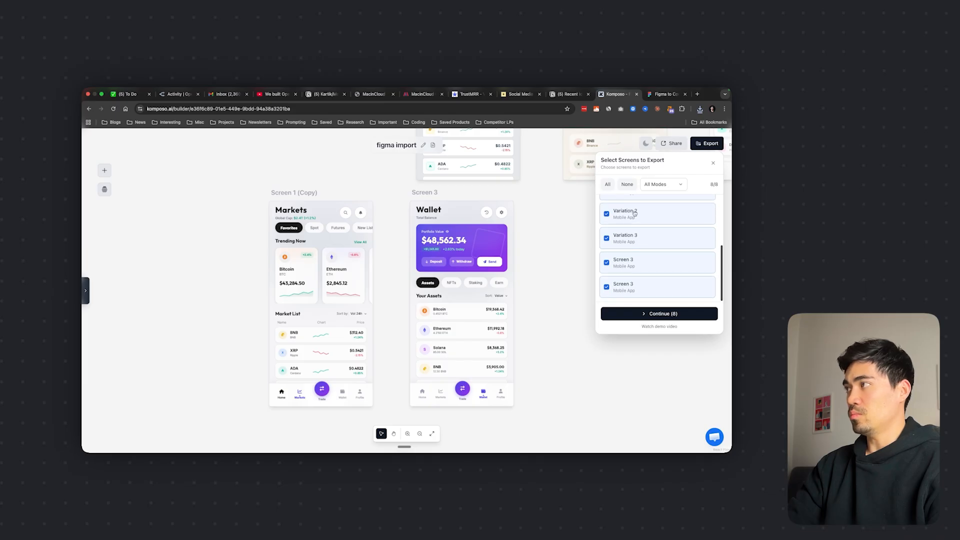
{"action": "left_click", "coordinate": [659, 314]}
Review the export frameworks, select Expo, and close the export without downloading the project files
{"action": "left_click", "coordinate": [650, 189]}
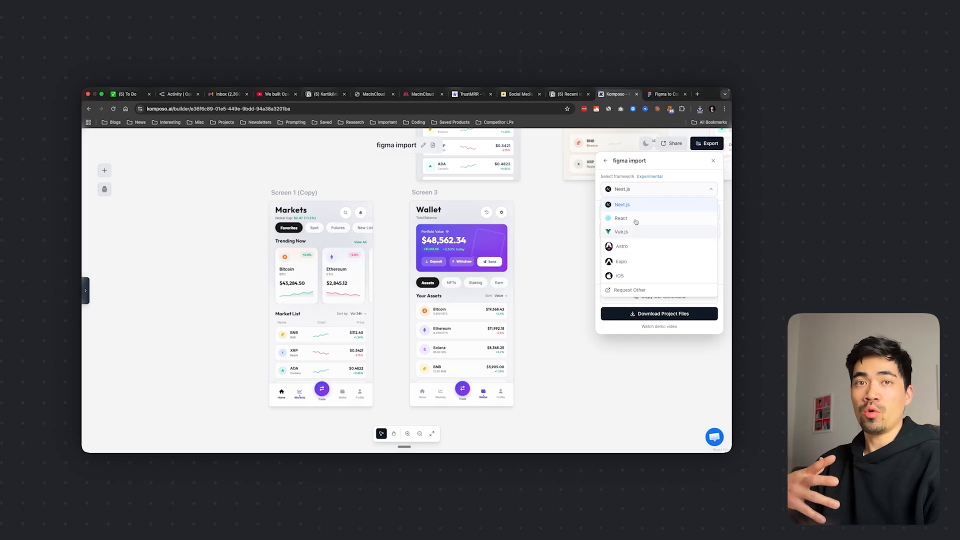
{"action": "left_click", "coordinate": [650, 188]}
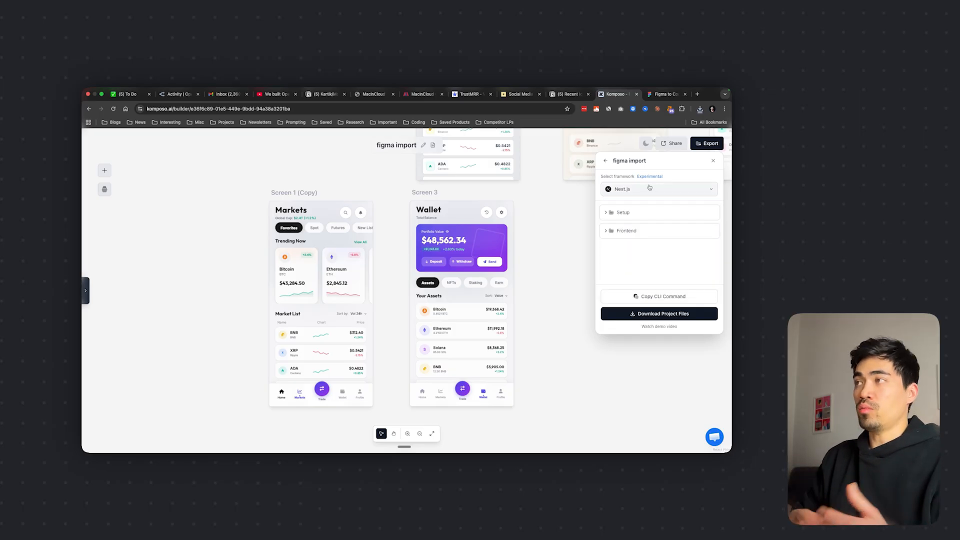
{"action": "left_click", "coordinate": [649, 191]}
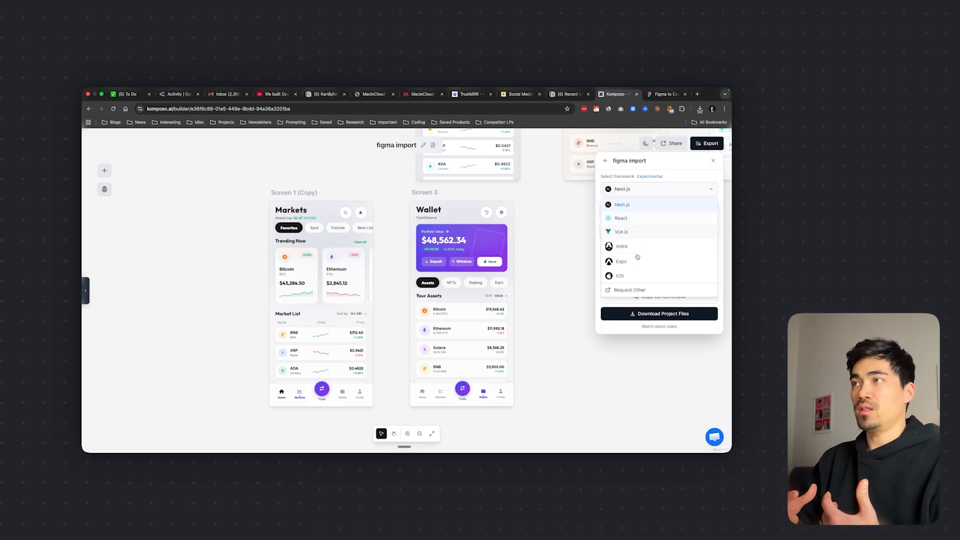
{"action": "left_click", "coordinate": [649, 188]}
{"action": "left_click", "coordinate": [650, 188]}
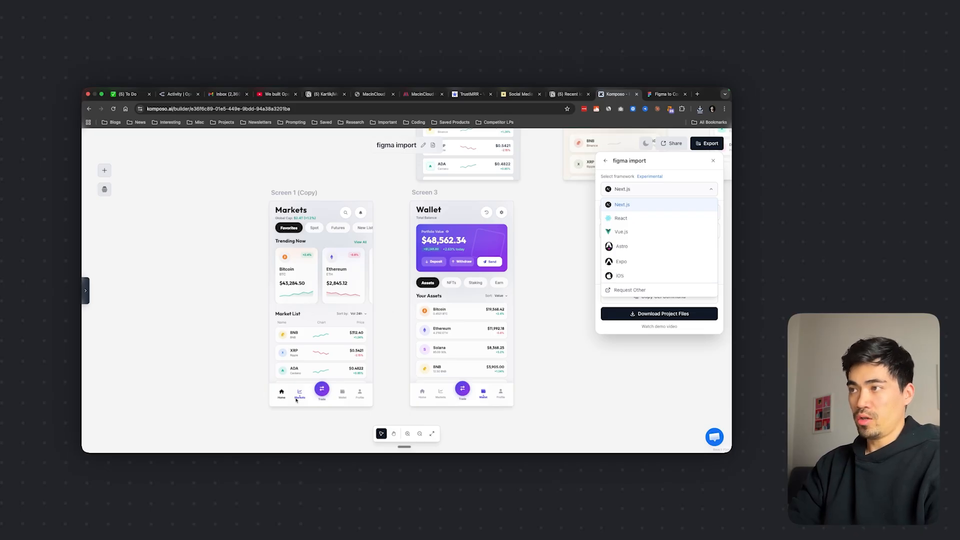
{"action": "left_click", "coordinate": [630, 263]}
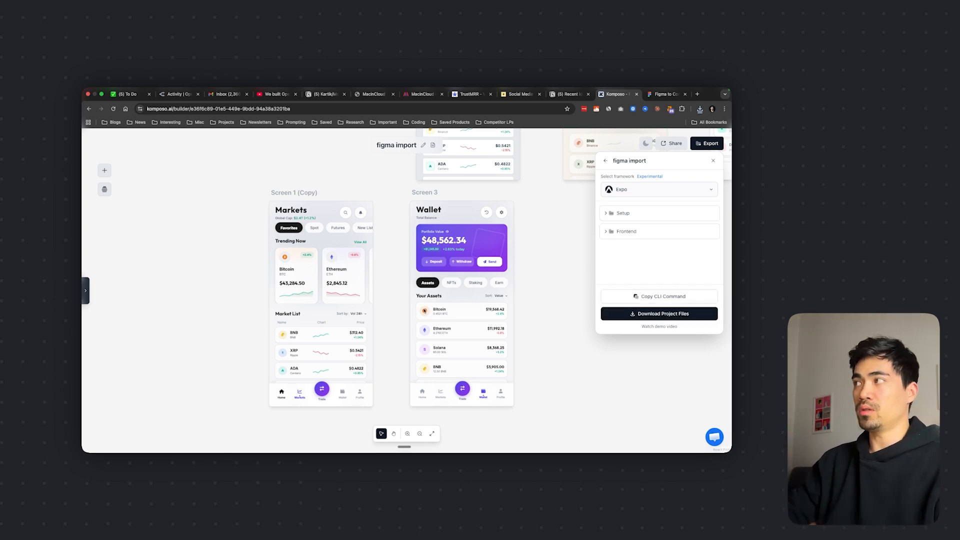
{"action": "left_click", "coordinate": [709, 148]}
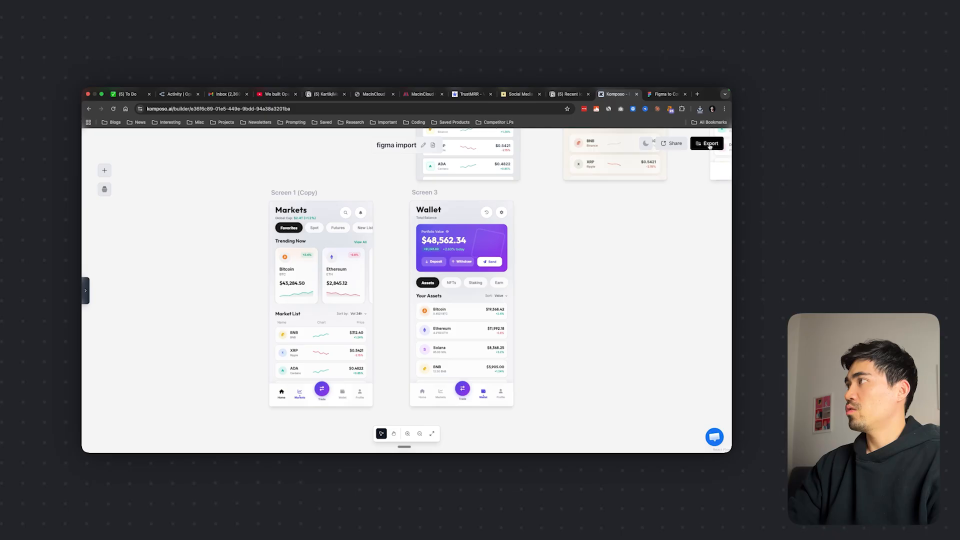
Generate a share link for the project and copy it
{"action": "left_click", "coordinate": [672, 144]}
{"action": "left_click", "coordinate": [614, 222]}
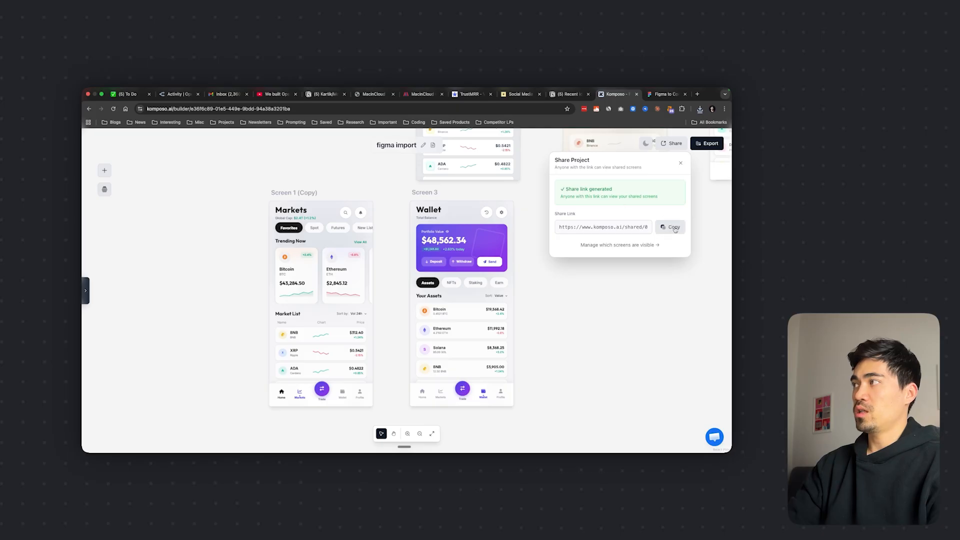
{"action": "left_click", "coordinate": [671, 232]}
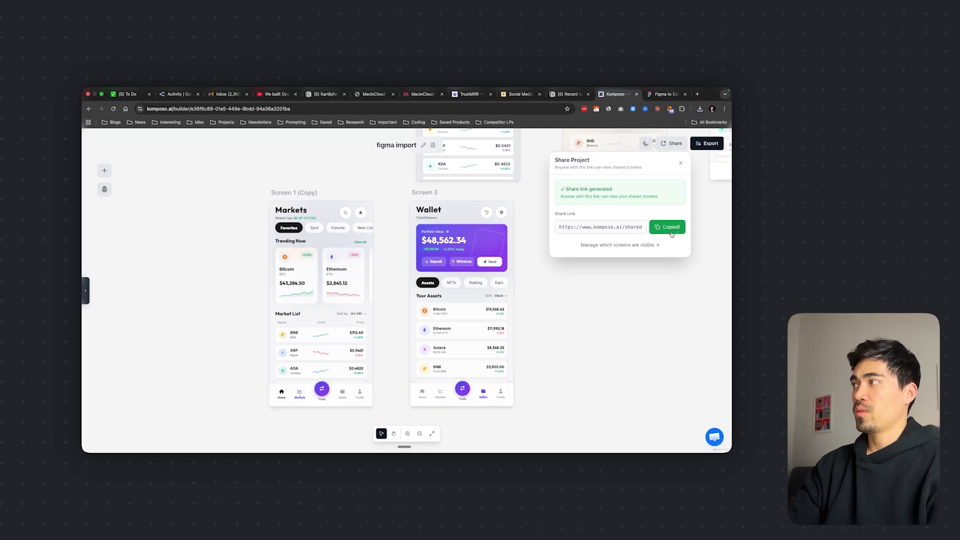
Open the copied share link in a new browser tab
{"action": "left_click", "coordinate": [697, 94]}
{"action": "key", "text": "super+v"}
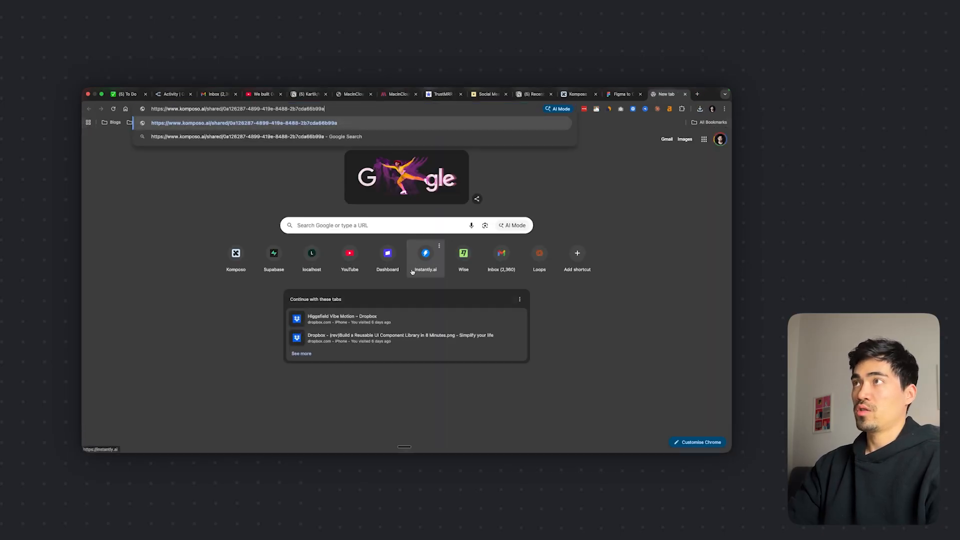
{"action": "key", "text": "Return"}
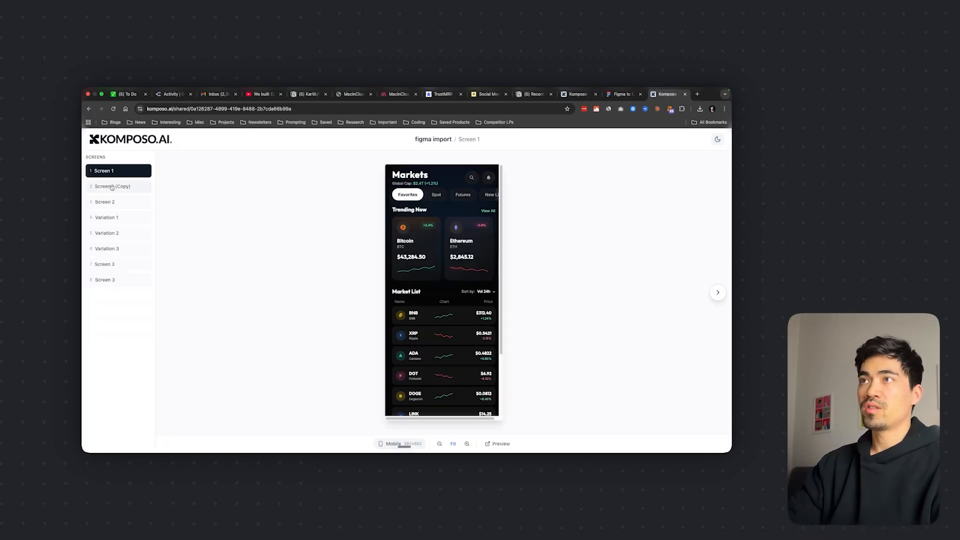
Look through all the shared screens, from Screen 1 (Copy) through the variations to the last Screen 3, and return to Screen 1
{"action": "left_click", "coordinate": [111, 187]}
{"action": "left_click", "coordinate": [121, 205]}
{"action": "left_click", "coordinate": [122, 217]}
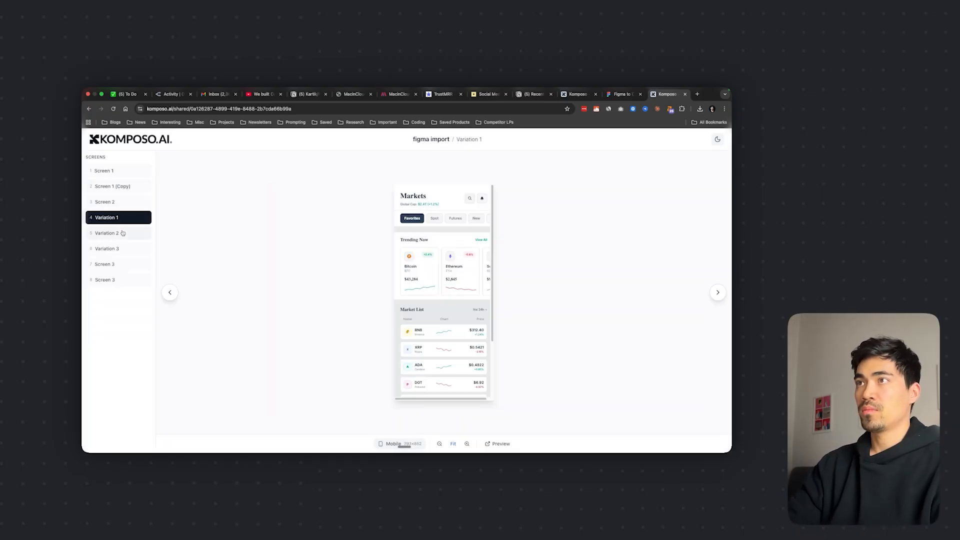
{"action": "left_click", "coordinate": [123, 233]}
{"action": "left_click", "coordinate": [124, 250]}
{"action": "left_click", "coordinate": [126, 266]}
{"action": "left_click", "coordinate": [126, 280]}
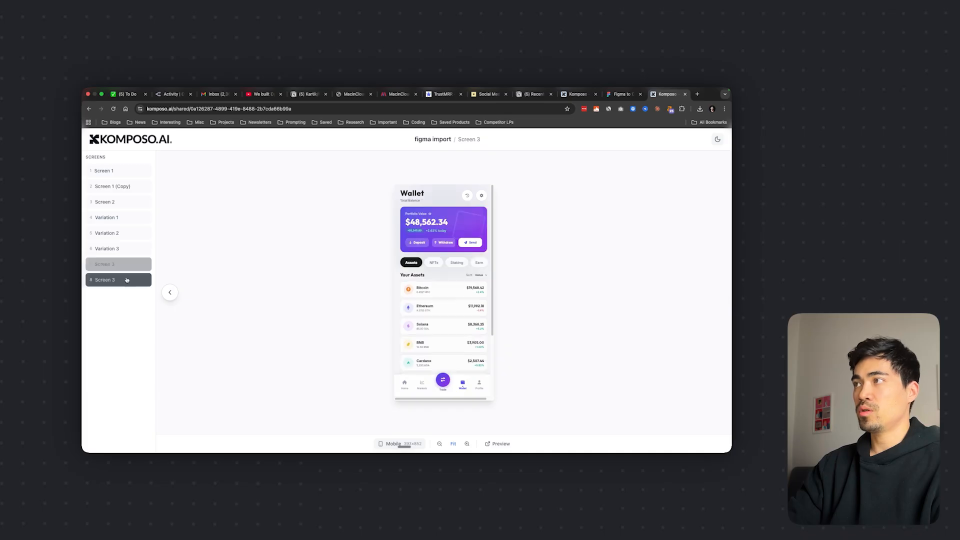
{"action": "left_click", "coordinate": [118, 173]}
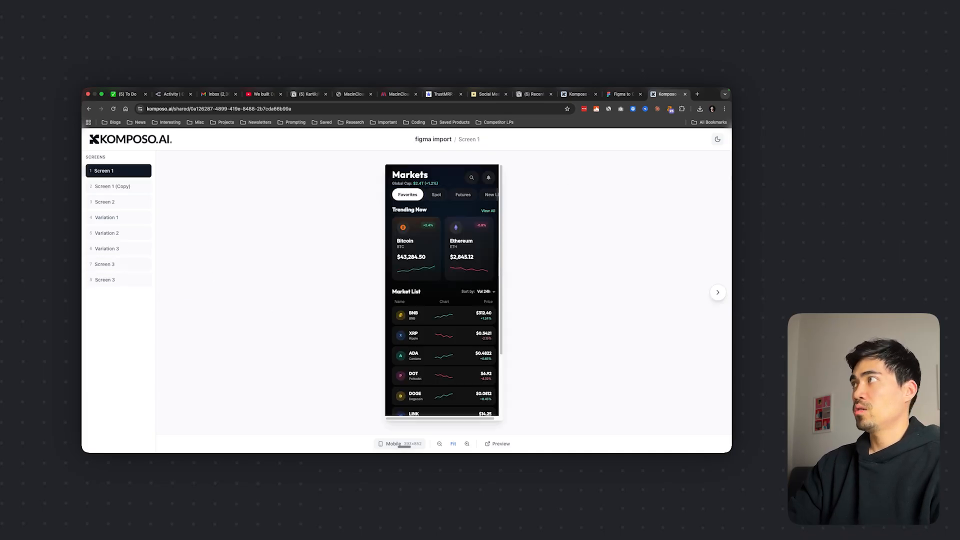
Return to the figma import project in the builder and dismiss the Share Project dialog
{"action": "left_click", "coordinate": [579, 94]}
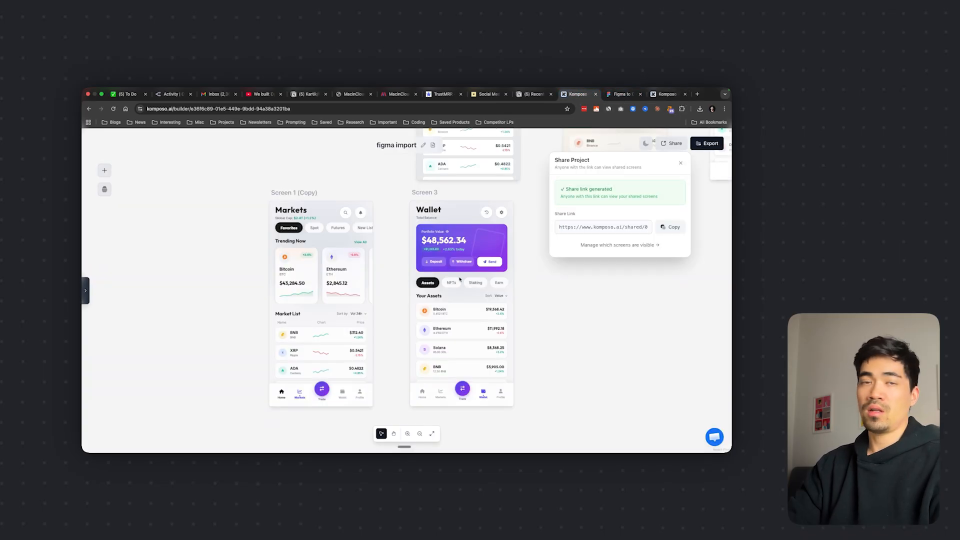
{"action": "left_click", "coordinate": [569, 320]}
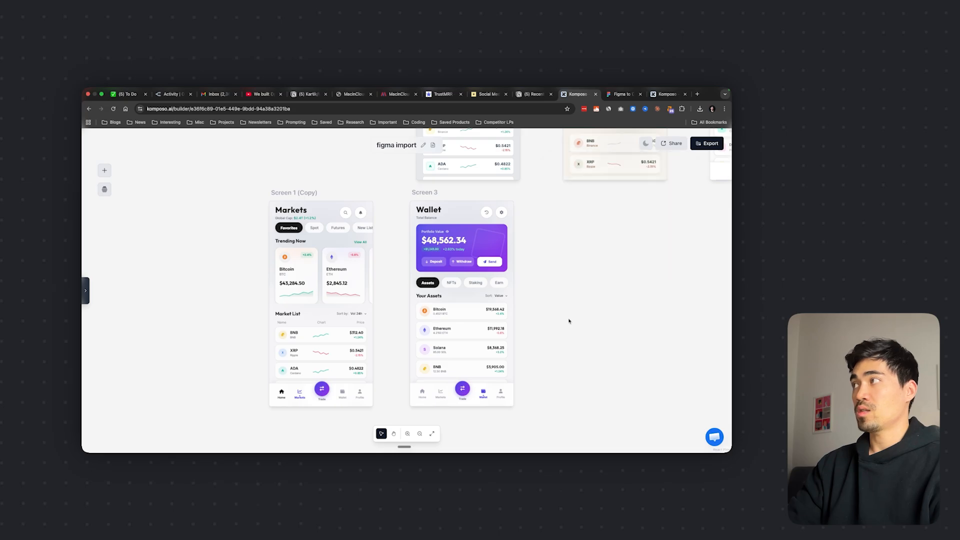